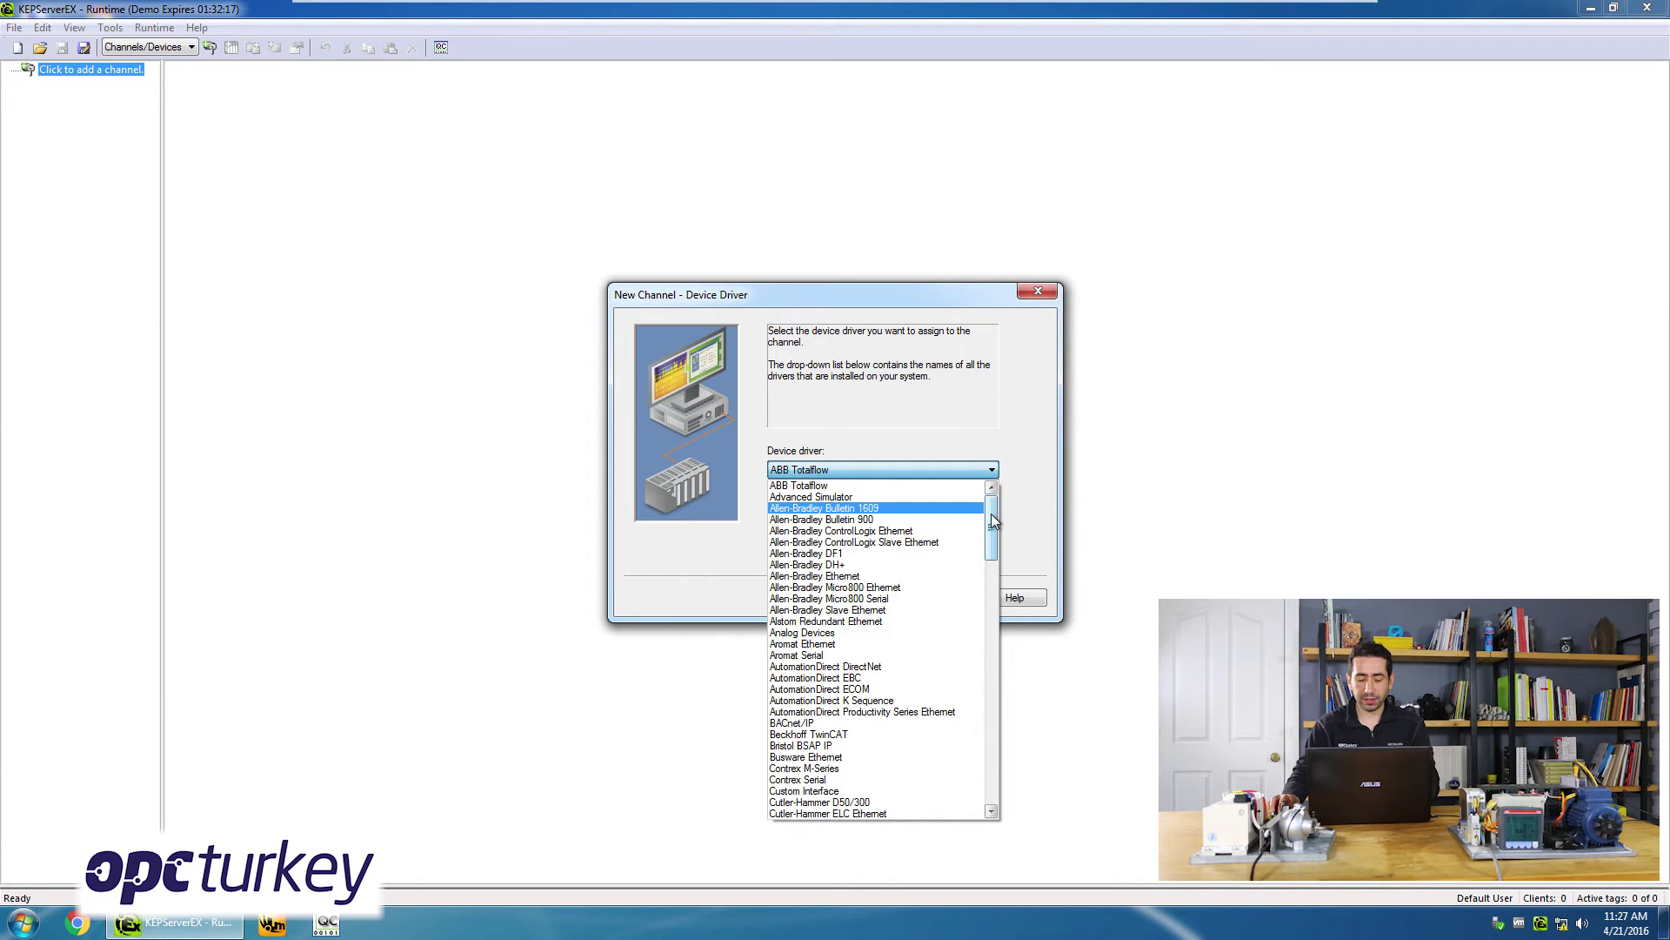
Assign the Siemens TCP/IP Ethernet driver to the new channel and keep its network adapter set to Default.
{"action": "left_click", "coordinate": [884, 625]}
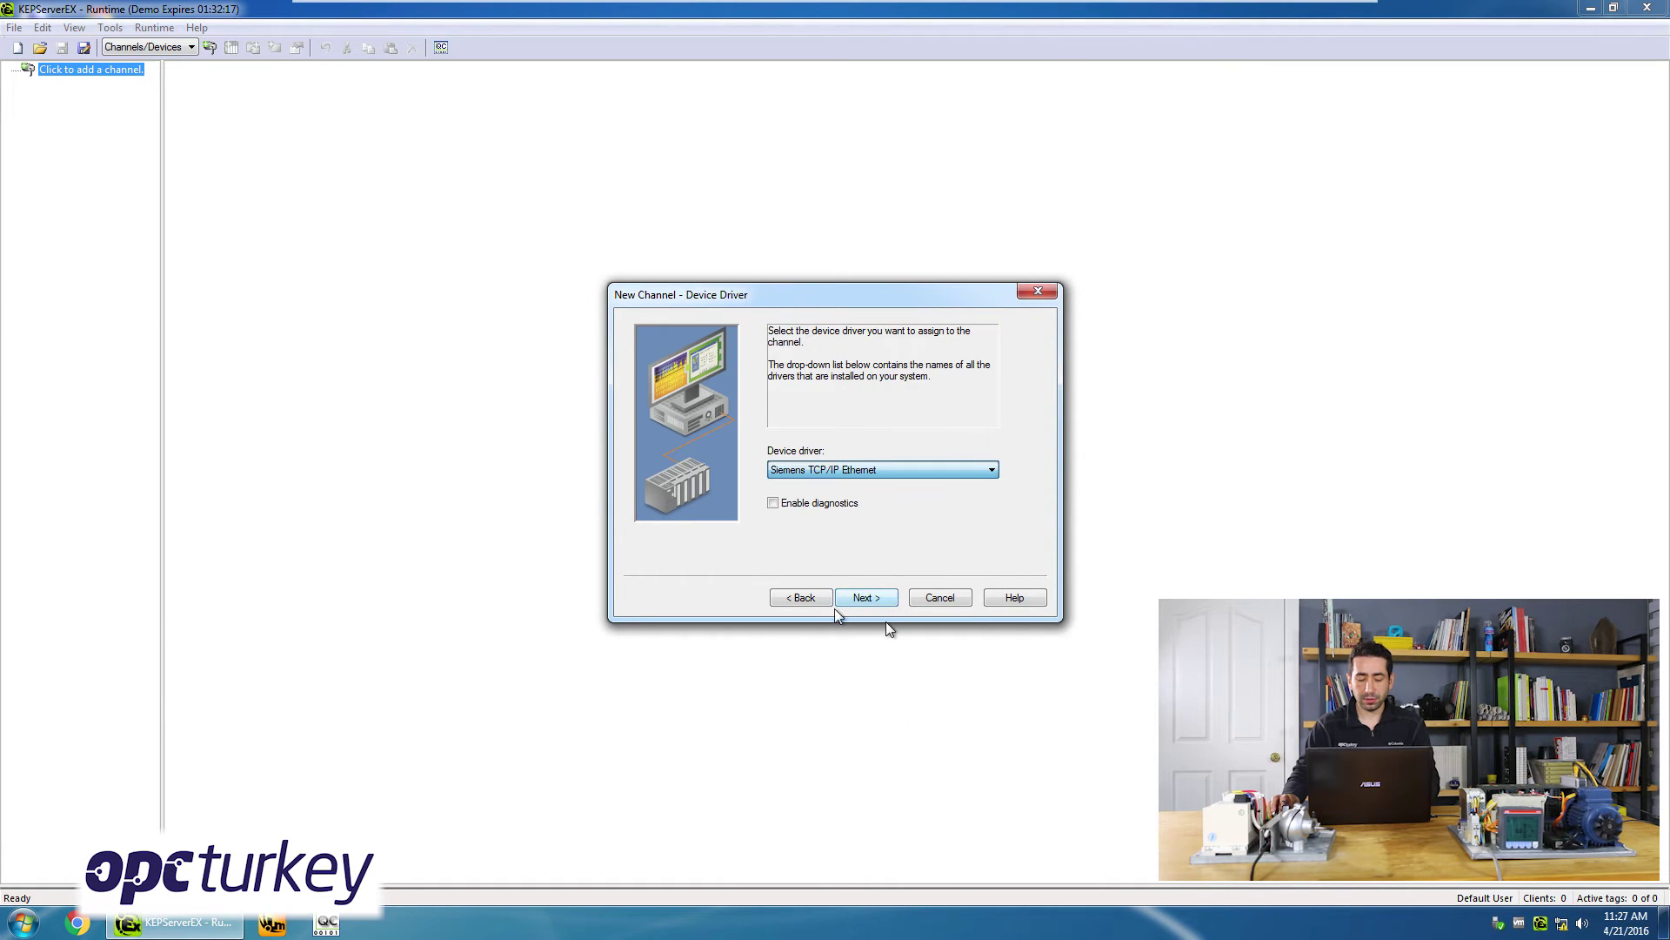
{"action": "key", "text": "Return"}
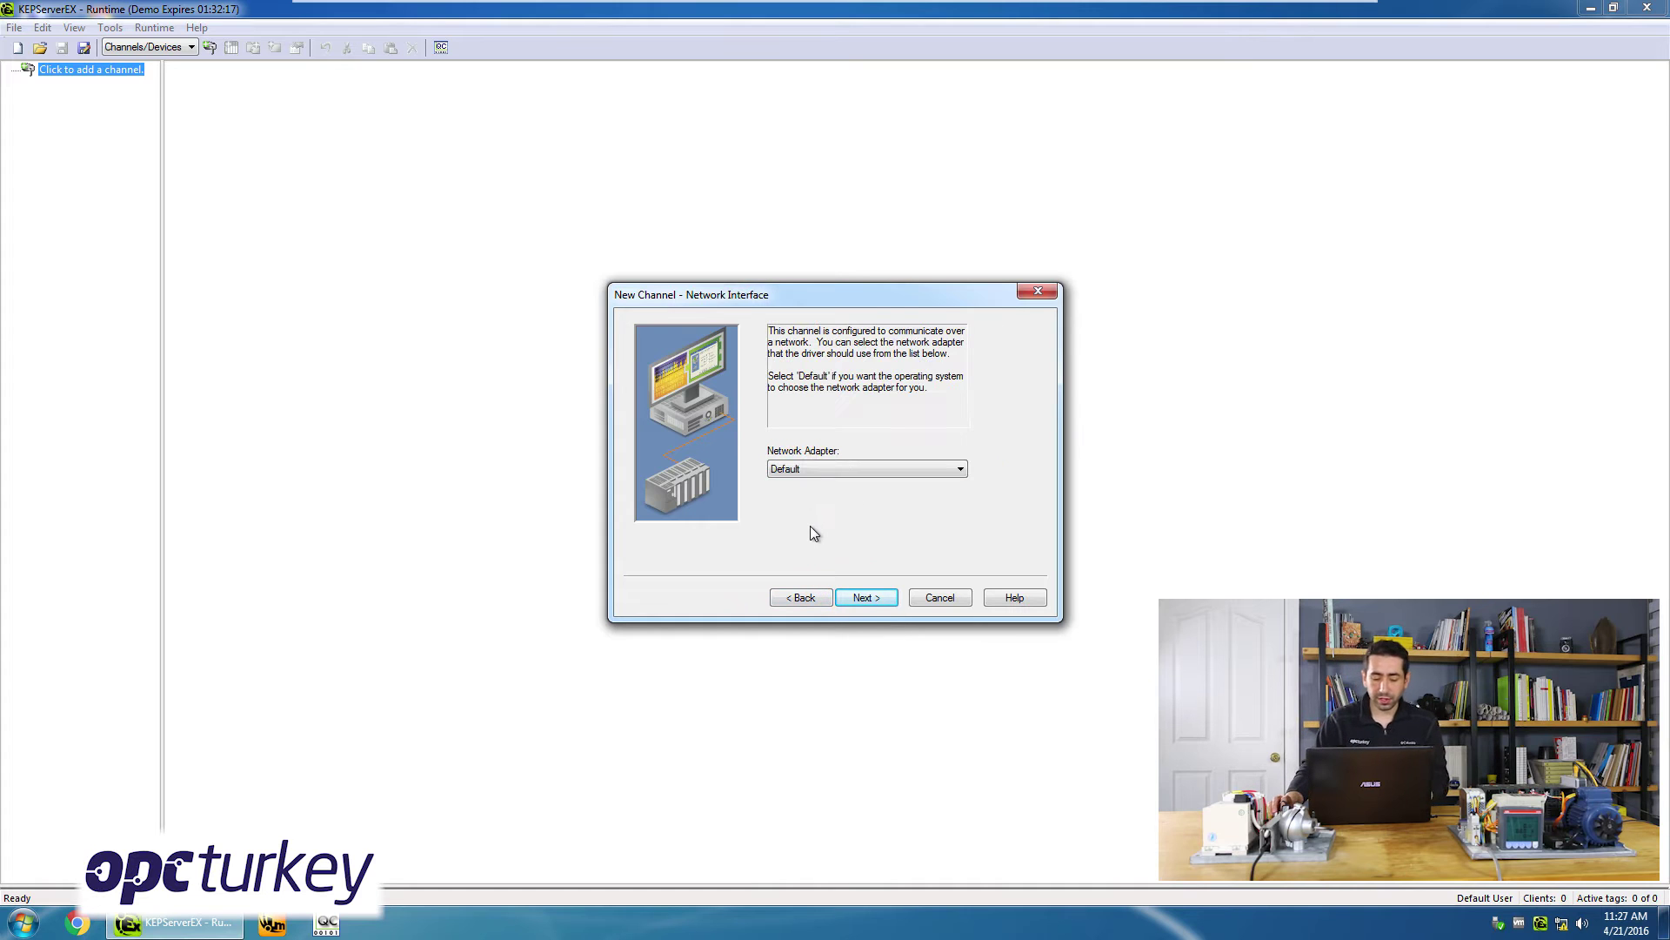
{"action": "left_click", "coordinate": [815, 472]}
{"action": "left_click", "coordinate": [815, 483]}
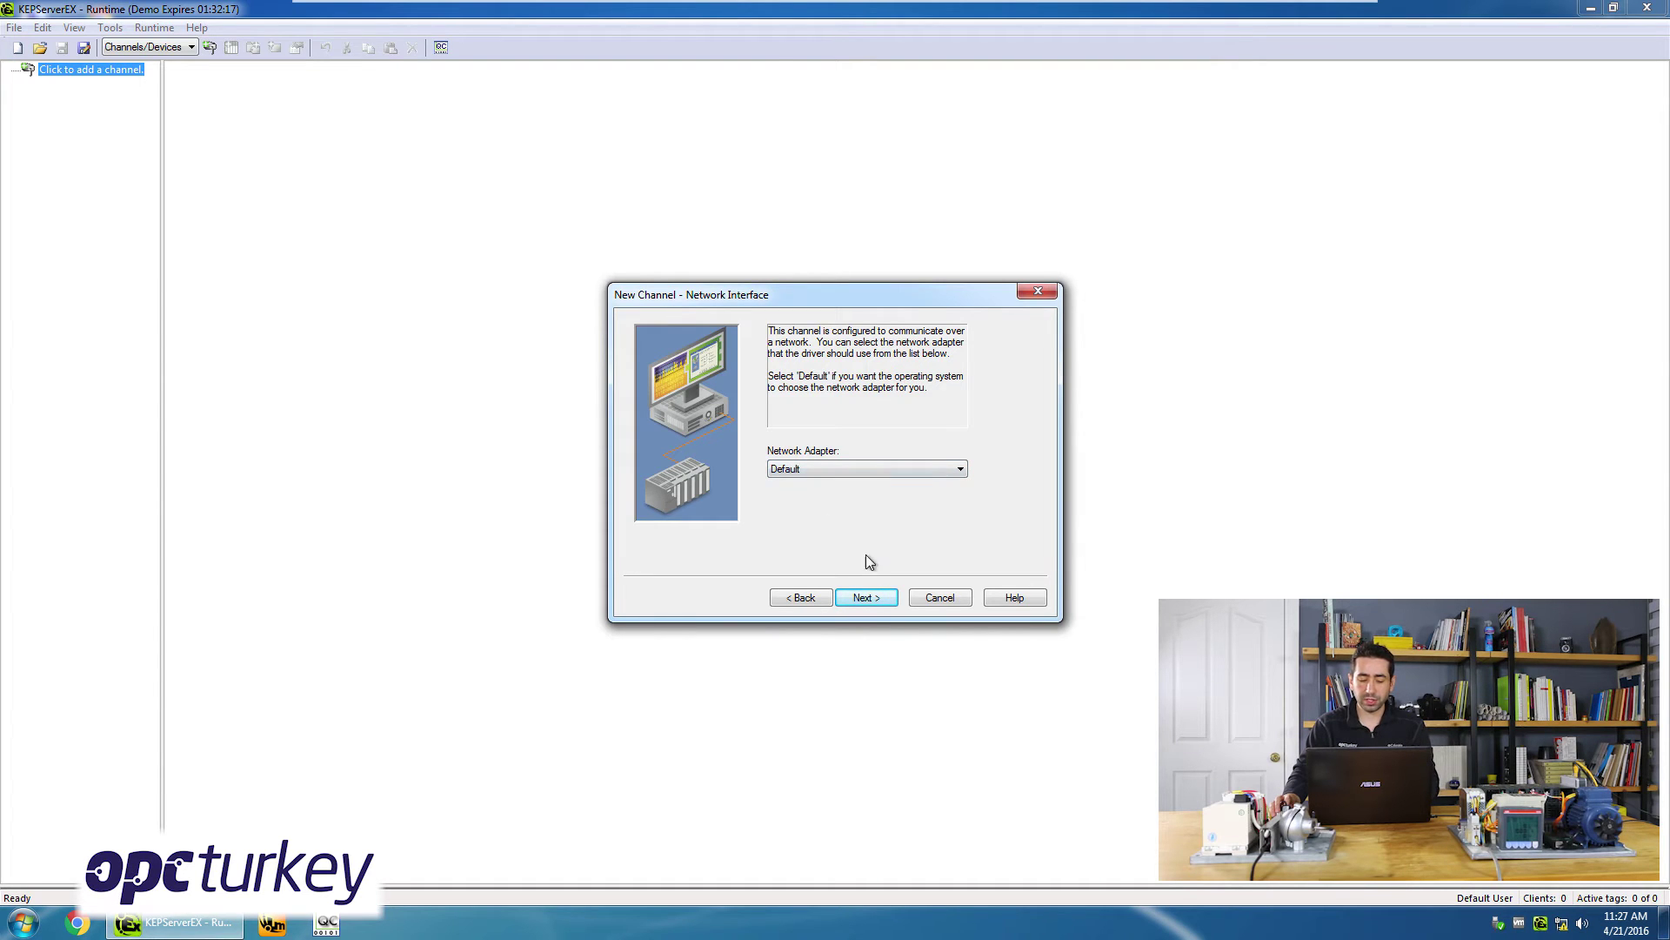
{"action": "left_click", "coordinate": [866, 598]}
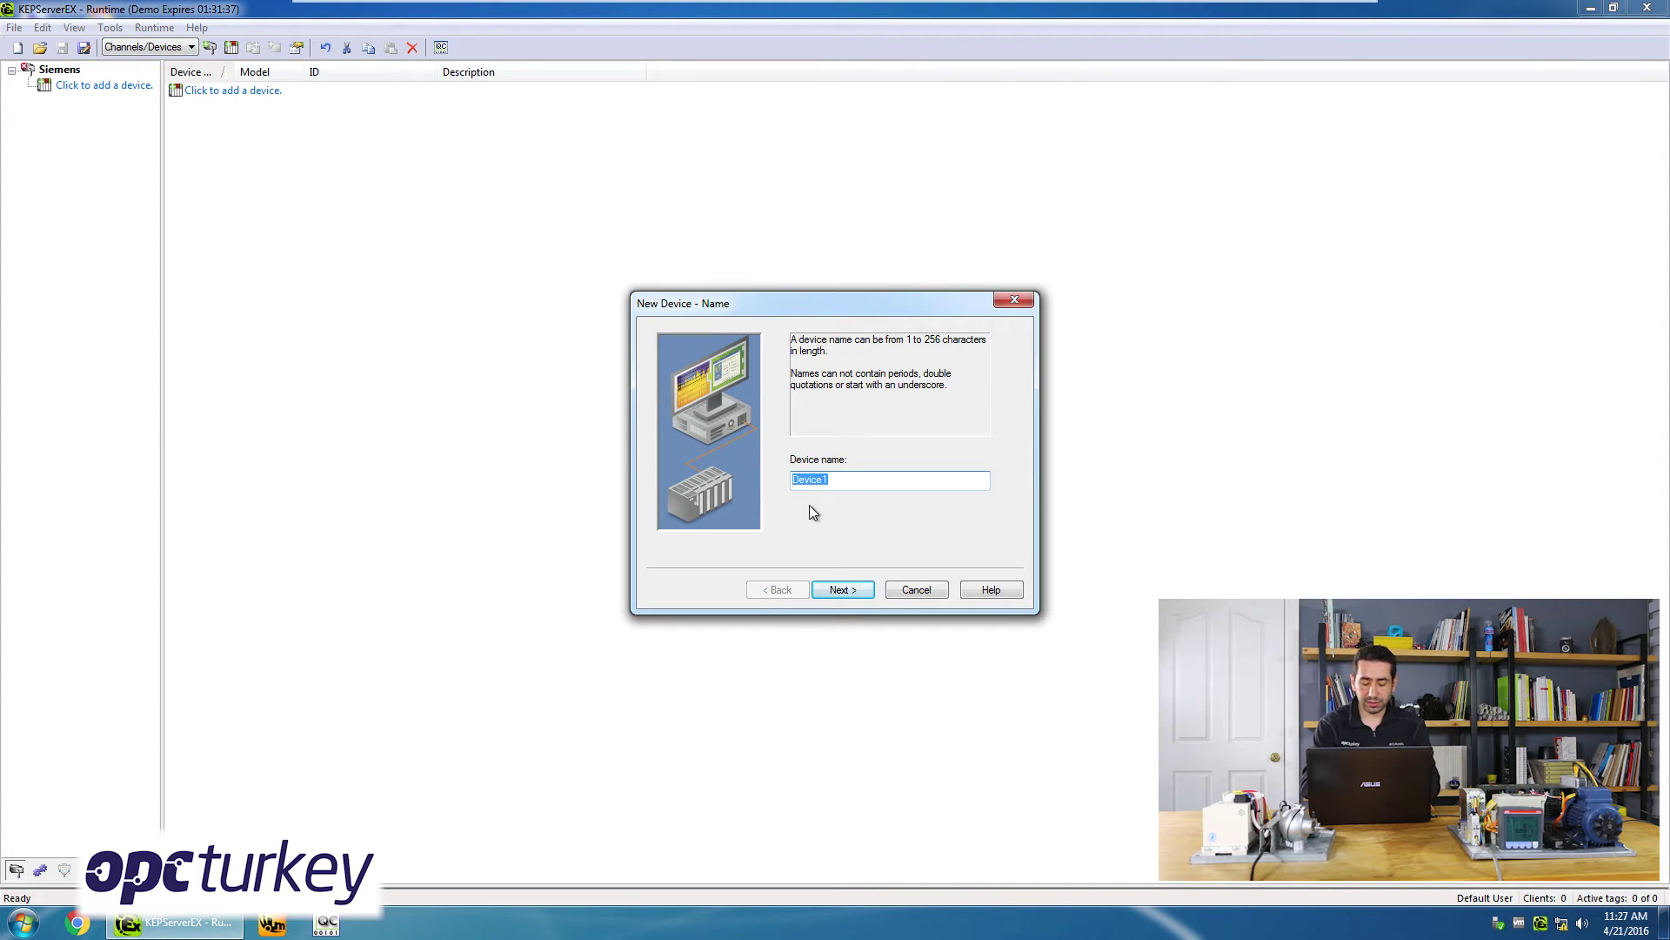
Name the new device S7-300 and choose S7-300 as its device model.
{"action": "type", "text": "S7-200"}
{"action": "left_click", "coordinate": [829, 589]}
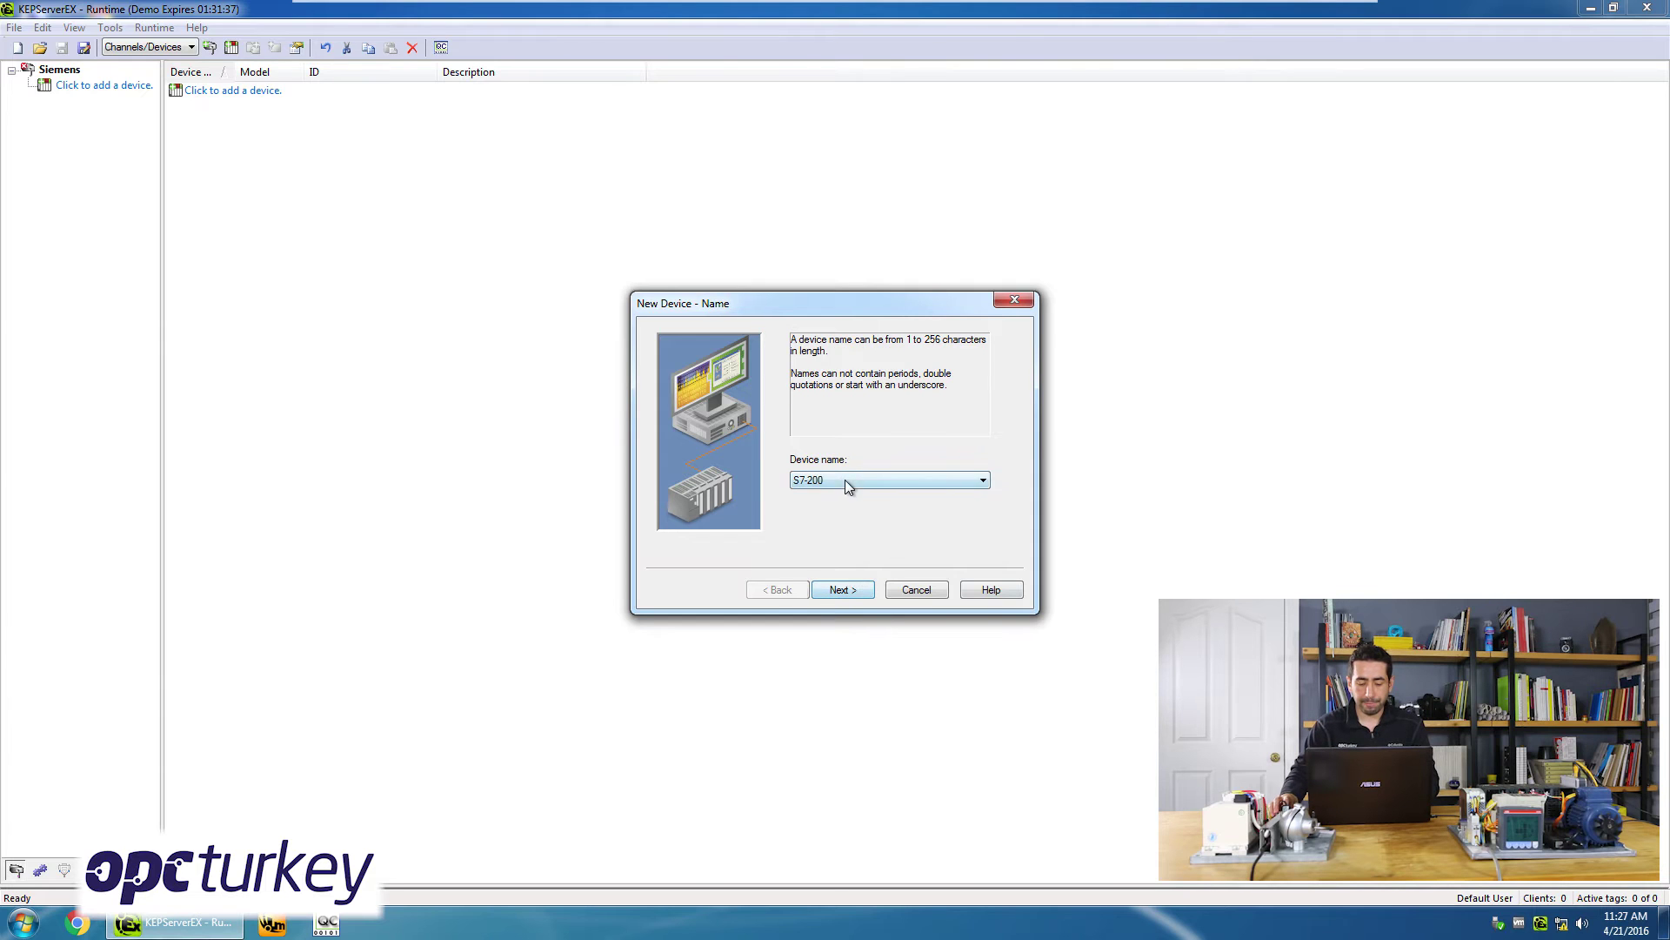
{"action": "left_click", "coordinate": [848, 482]}
{"action": "left_click", "coordinate": [869, 494]}
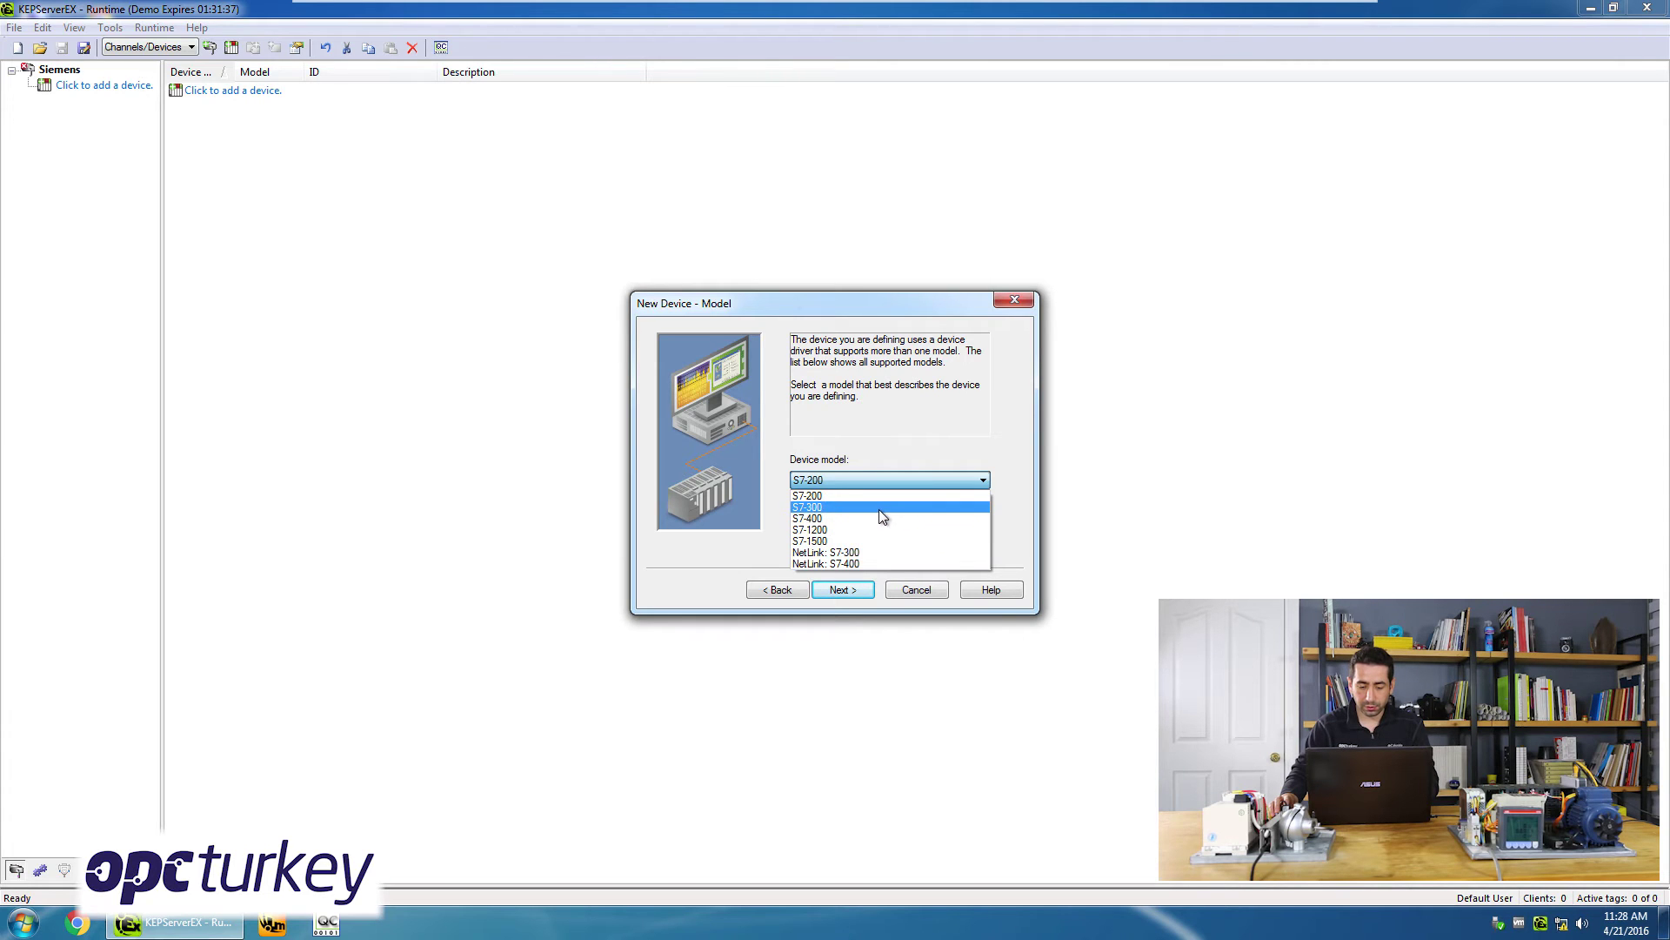
{"action": "left_click", "coordinate": [840, 507]}
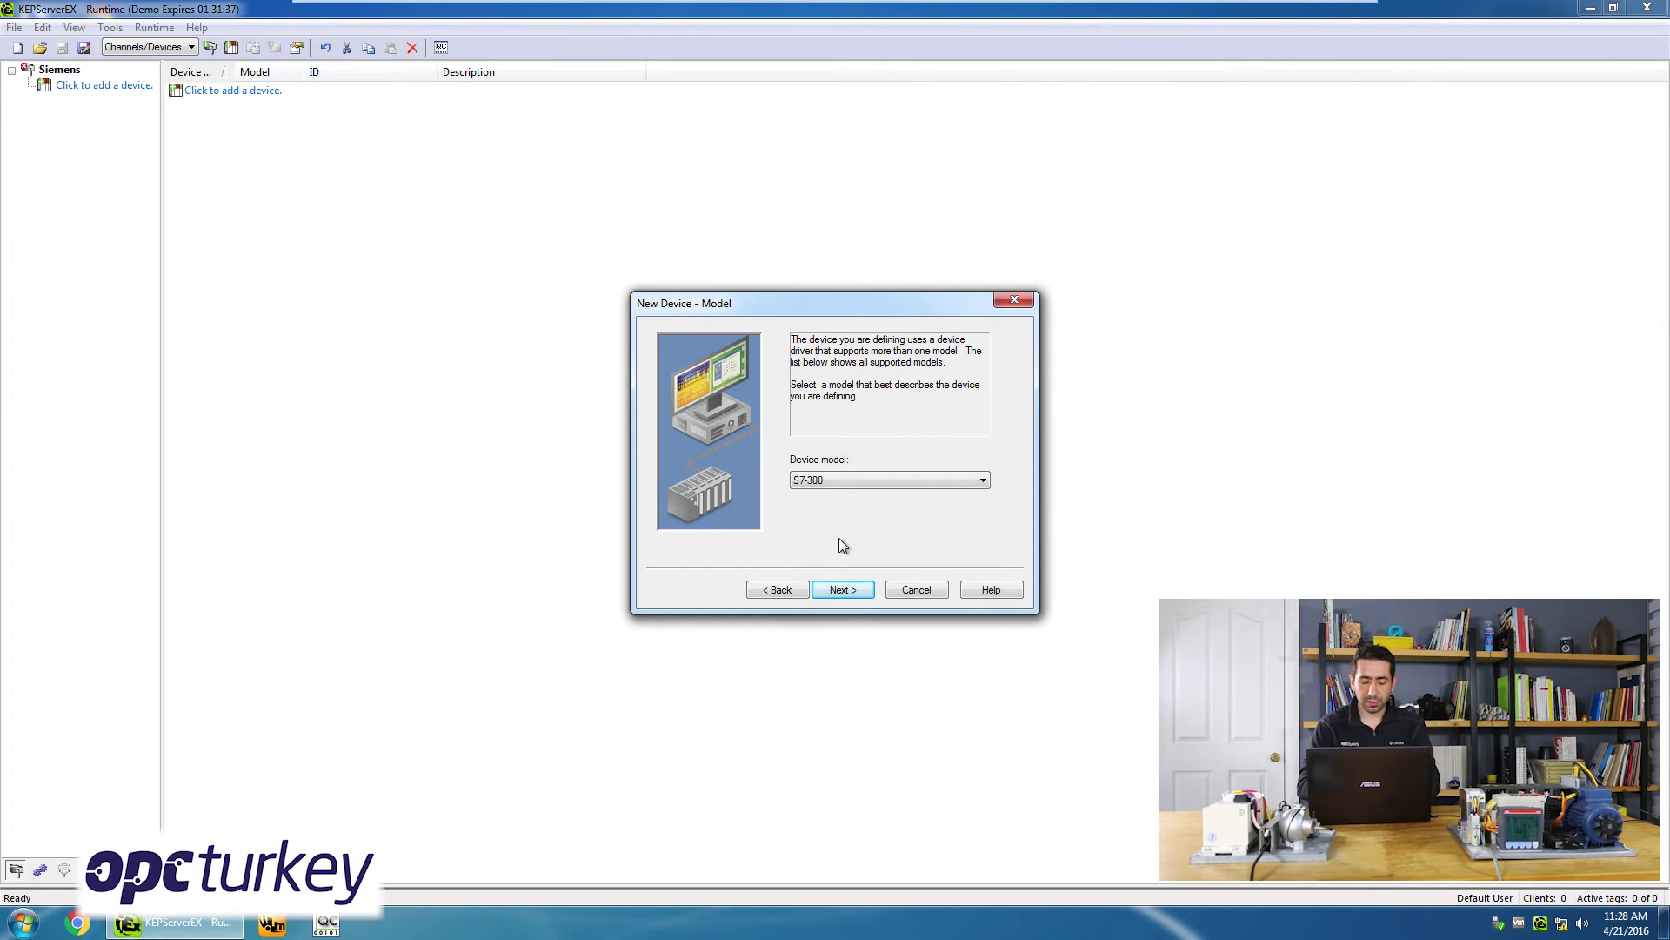
{"action": "key", "text": "Return"}
Set the new device's ID to 192.168.1.11.
{"action": "type", "text": "192.168"}
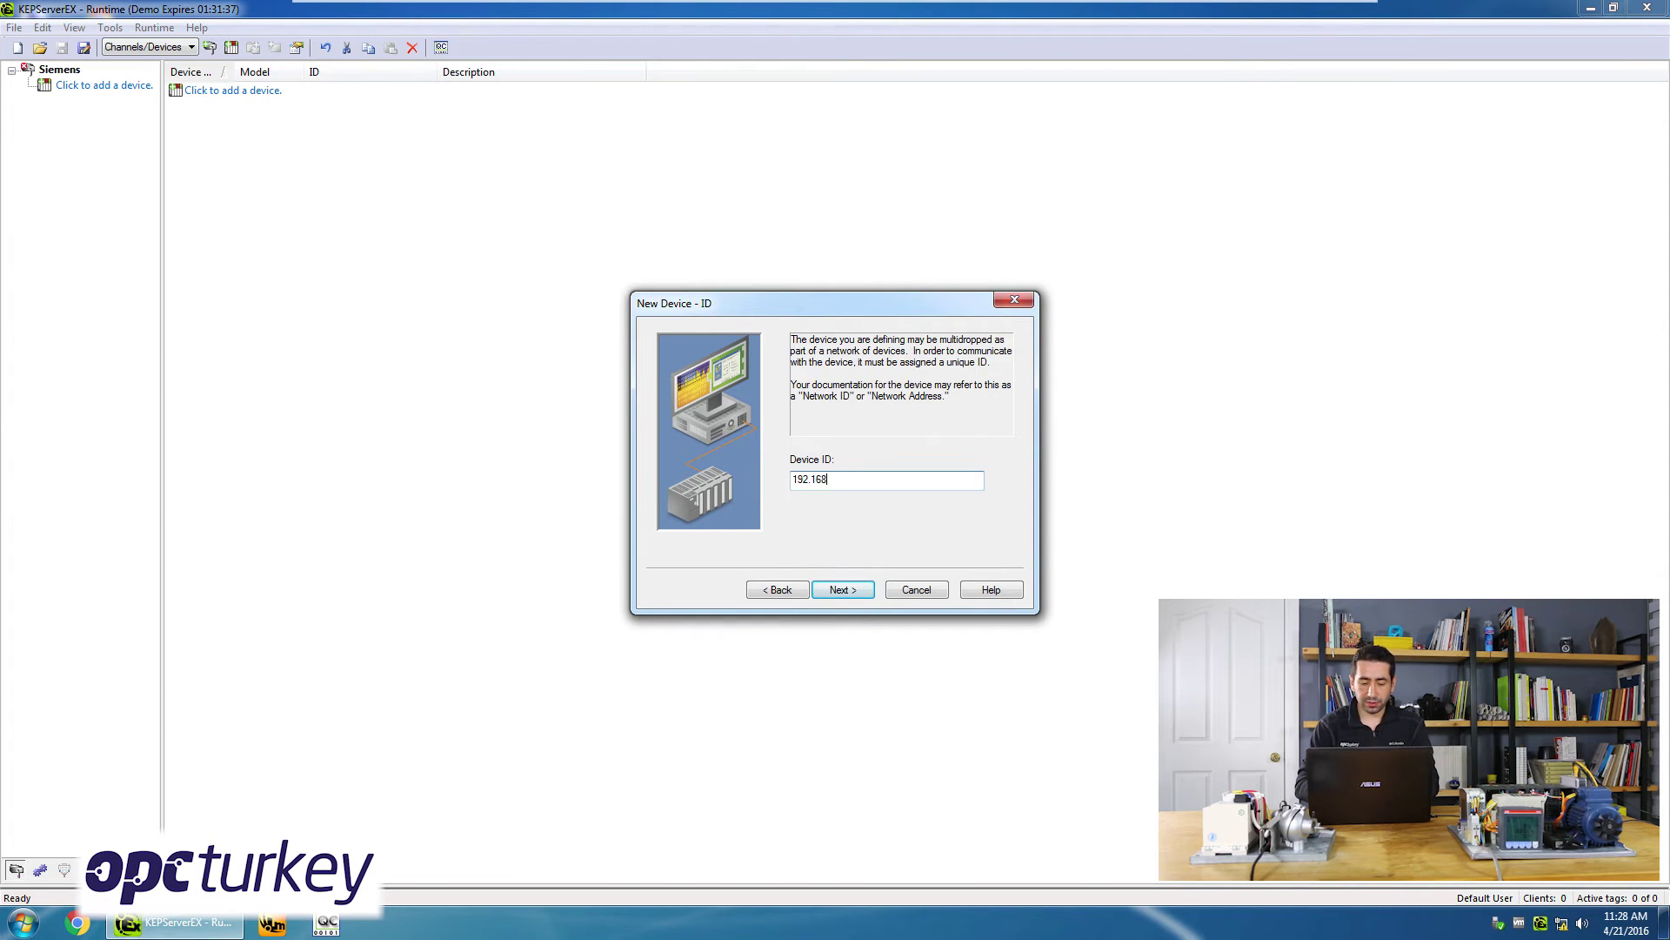
{"action": "type", "text": ".1."}
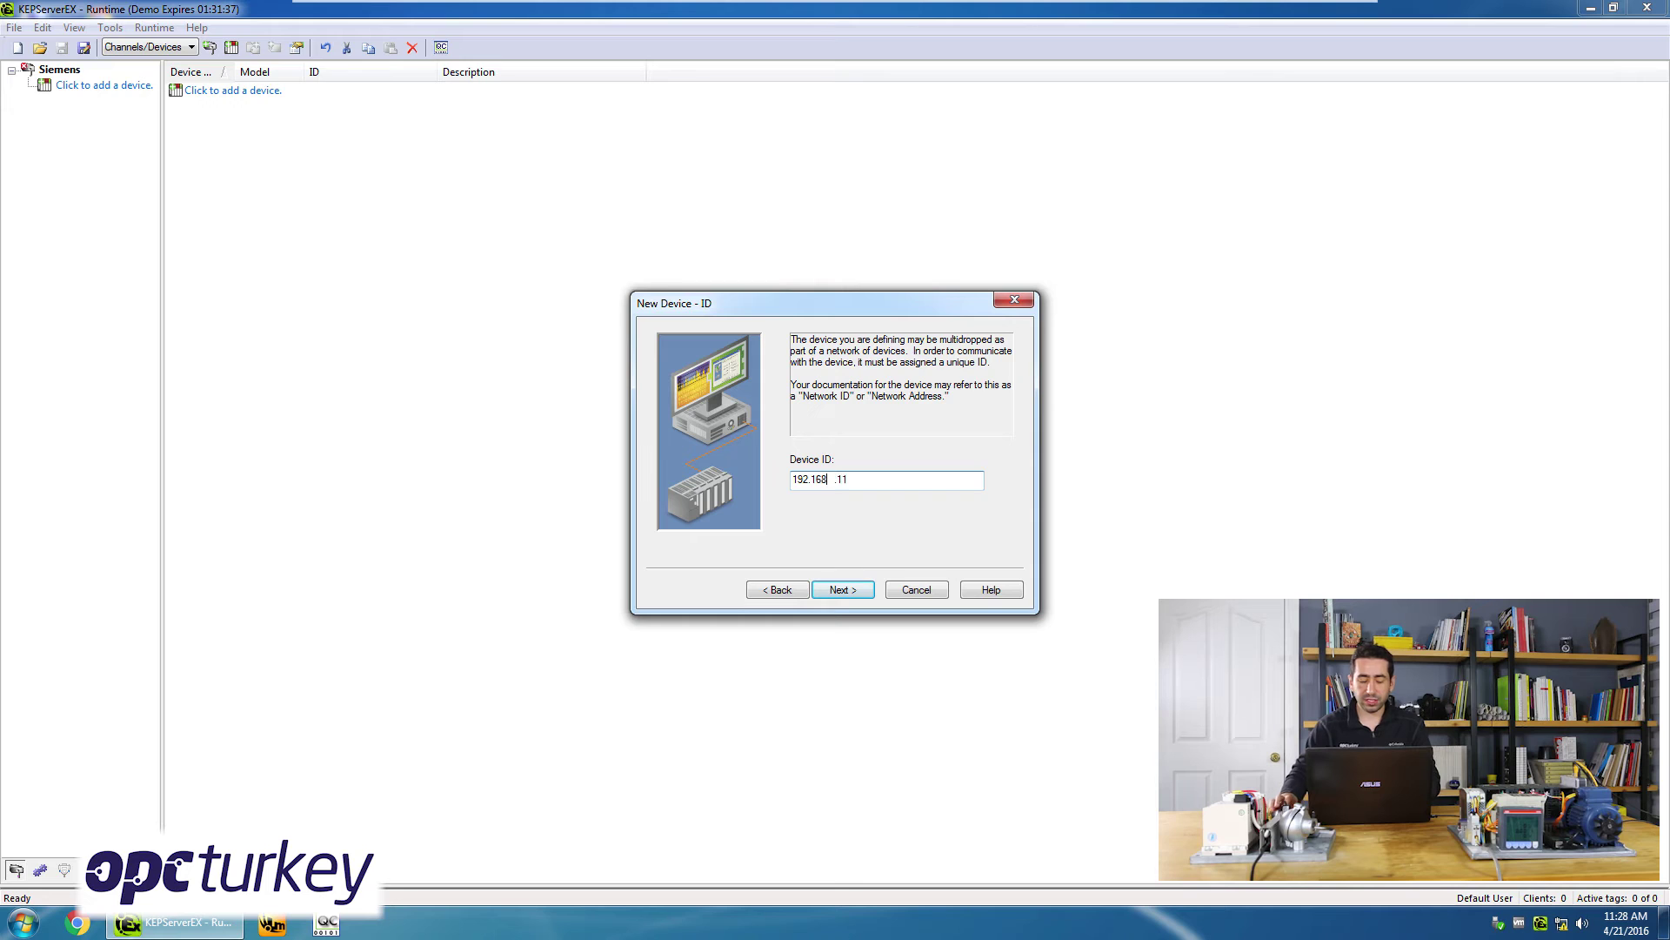
{"action": "type", "text": "11"}
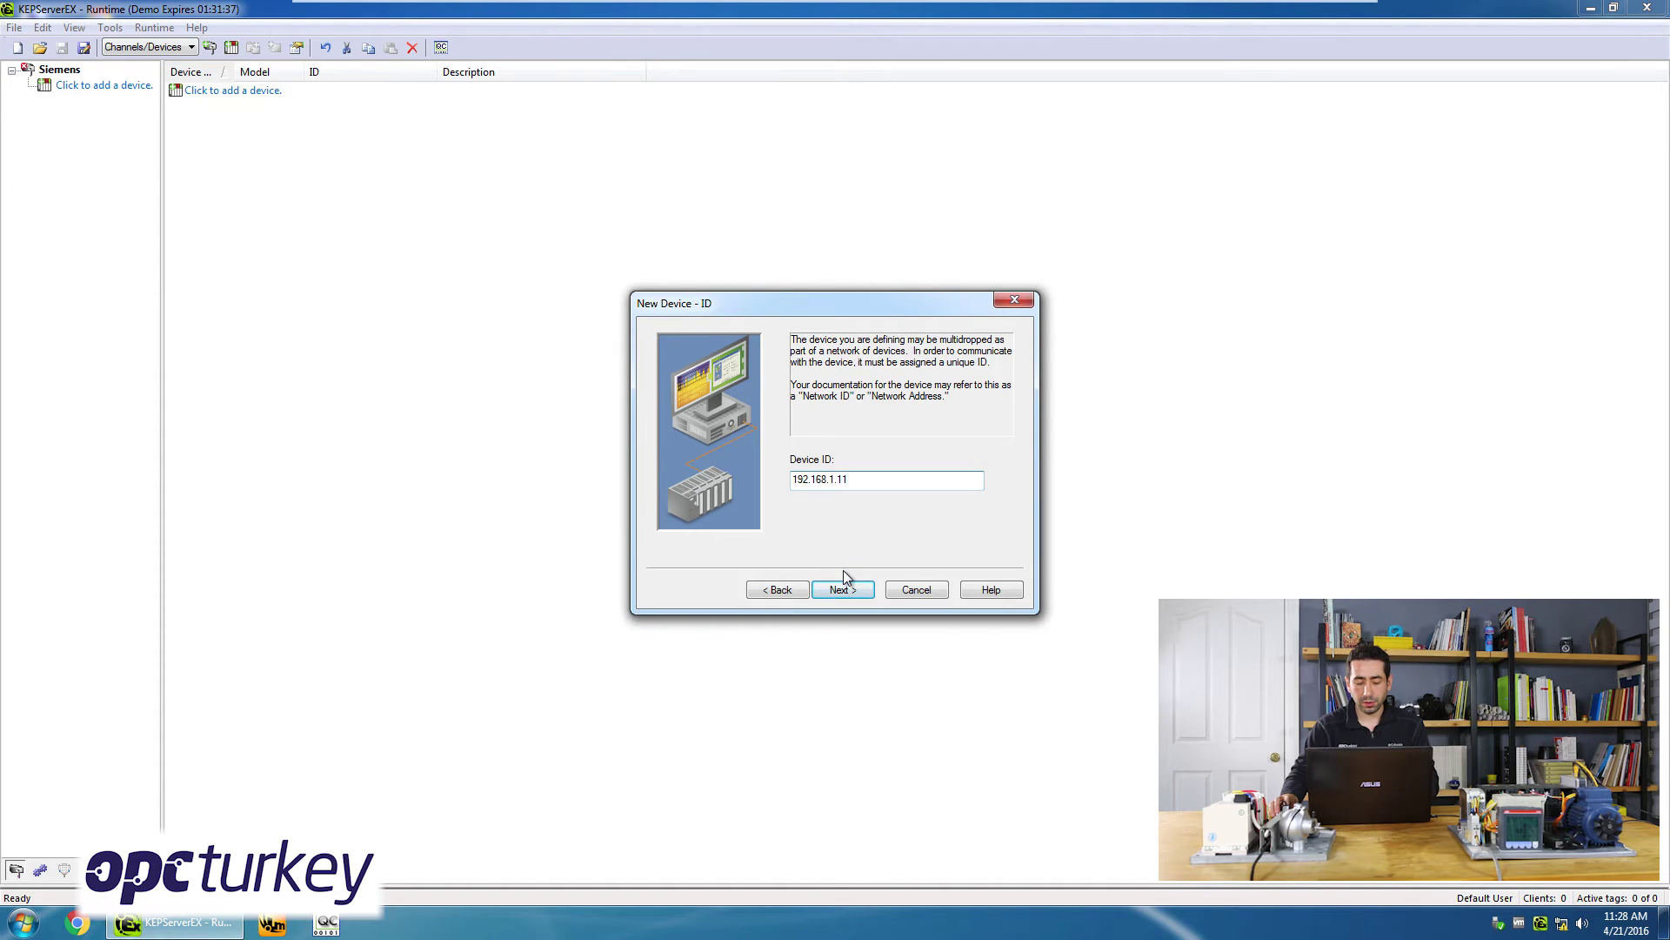
{"action": "left_click", "coordinate": [840, 588]}
Review the device's scan mode options and keep Respect client specified scan rate.
{"action": "left_click", "coordinate": [848, 459]}
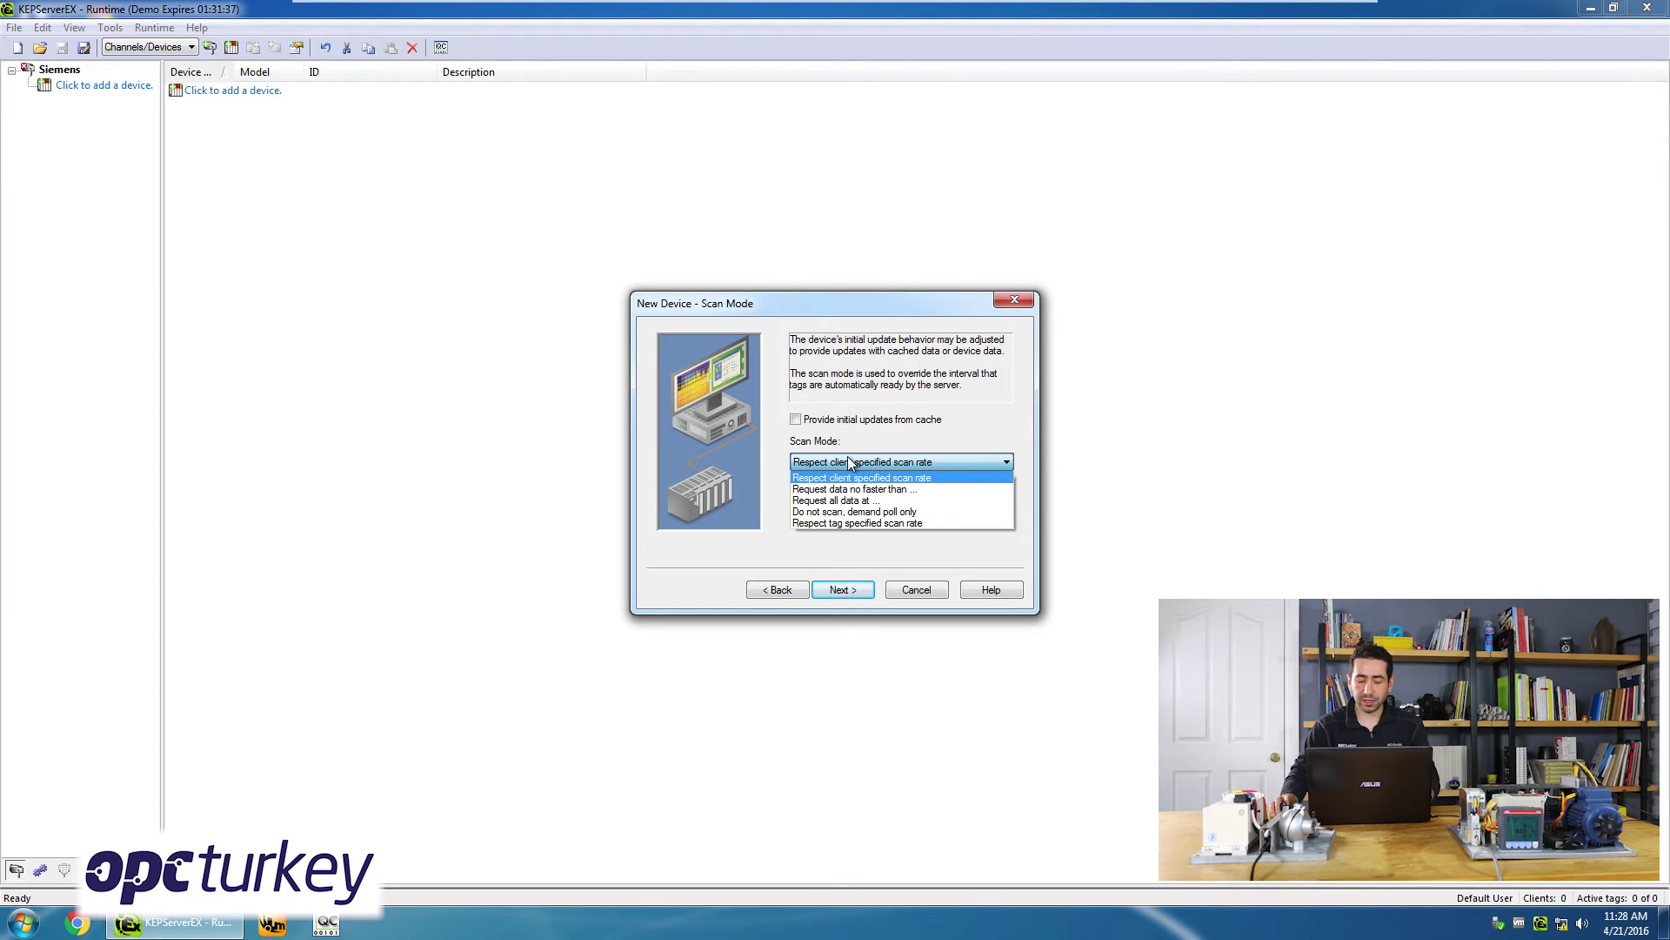
{"action": "left_click", "coordinate": [865, 477]}
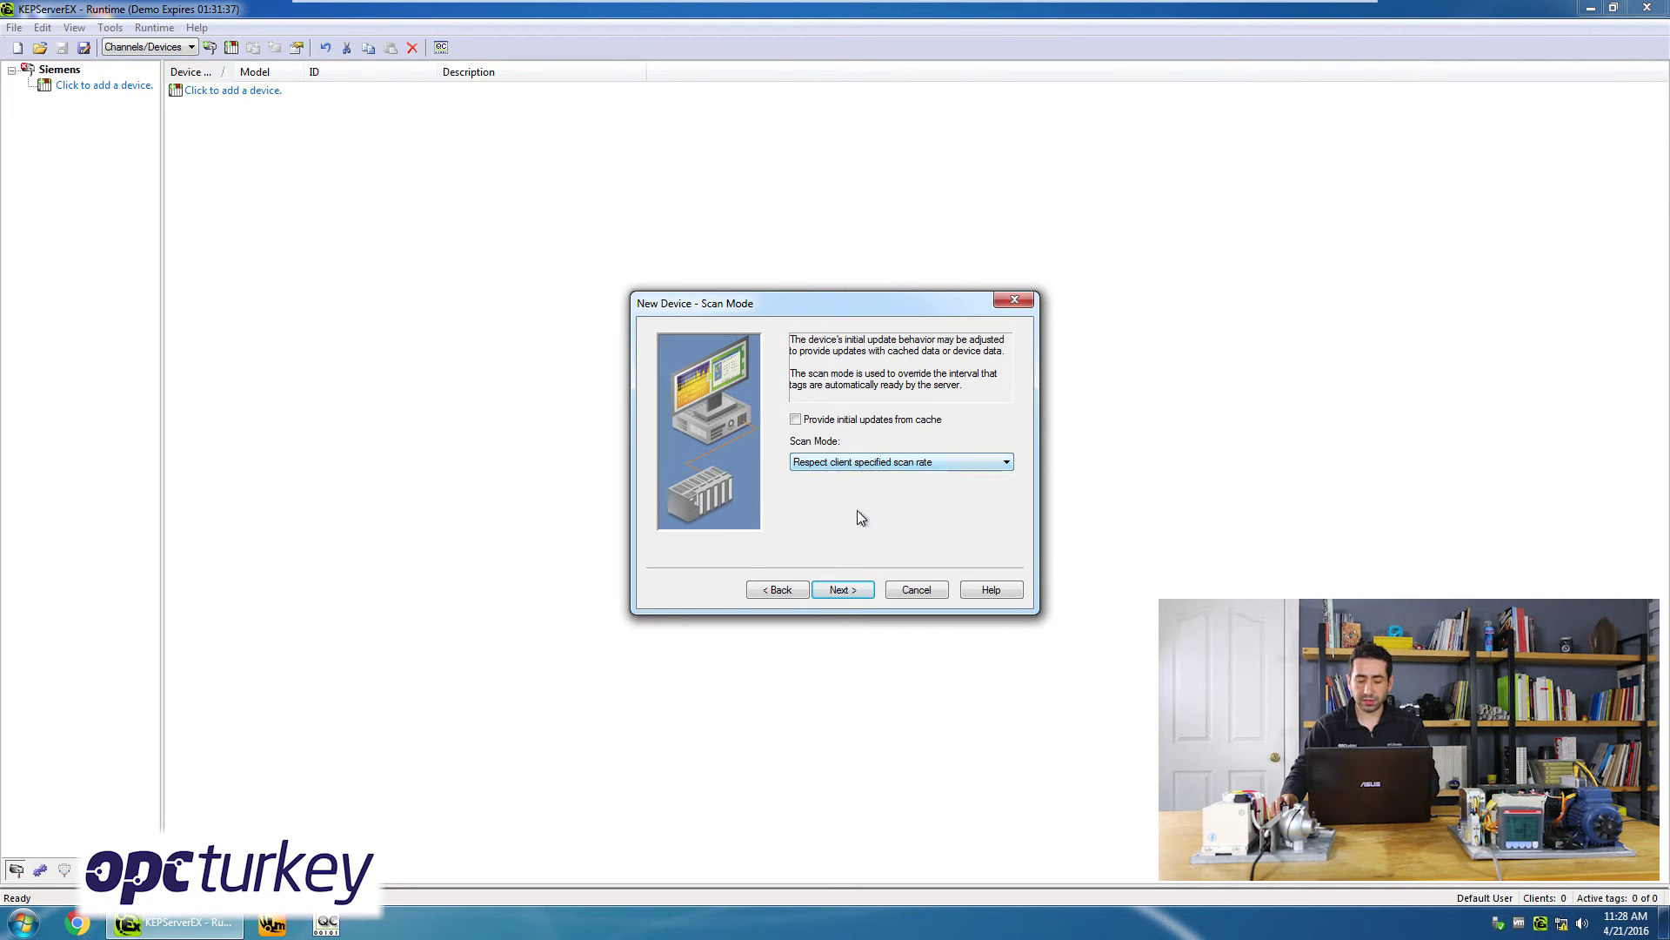
{"action": "left_click", "coordinate": [864, 464]}
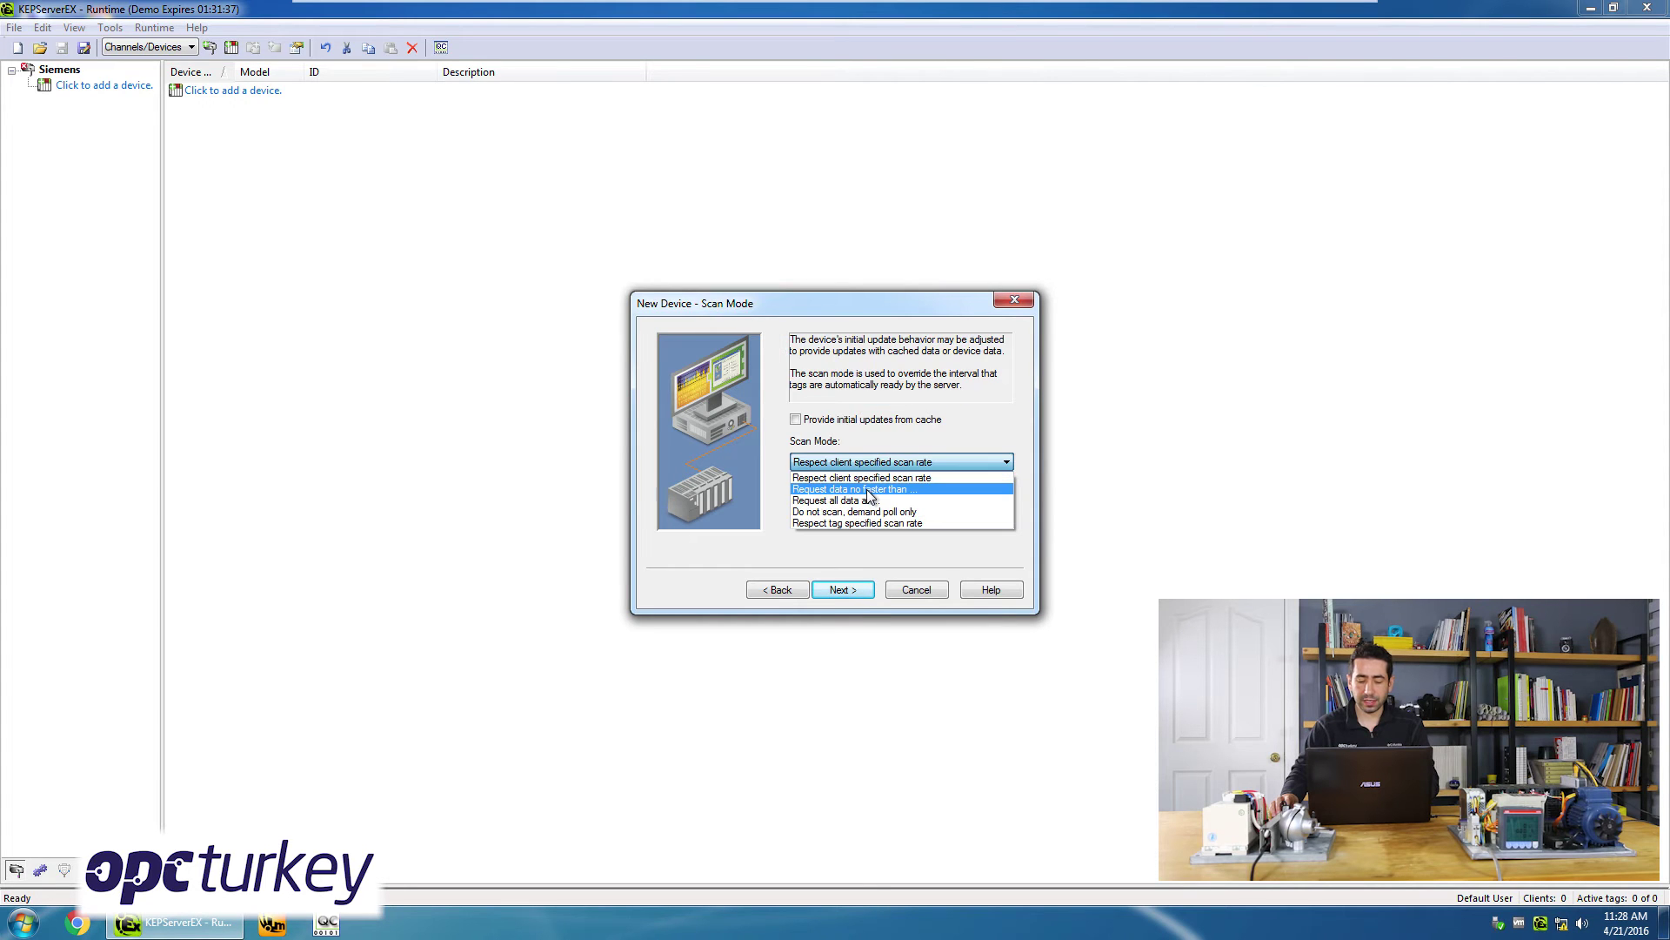
{"action": "left_click", "coordinate": [846, 585]}
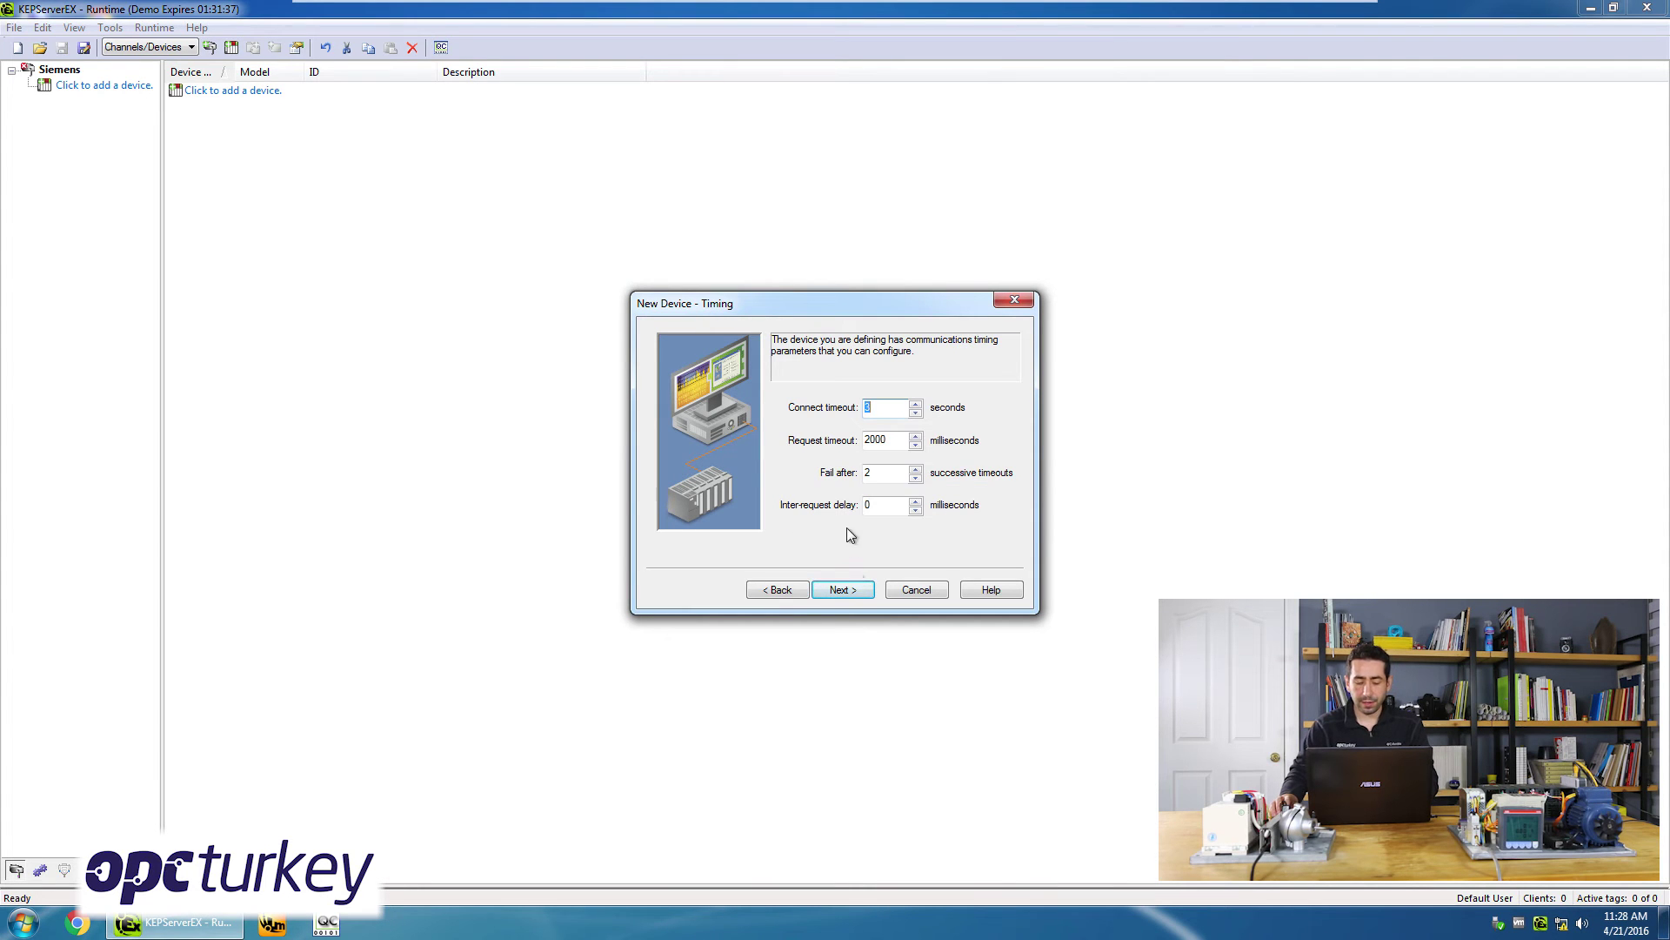
Accept the default timing, demotion, database creation, S7 communication, addressing and tag import settings, and finish creating the device.
{"action": "left_click", "coordinate": [850, 585]}
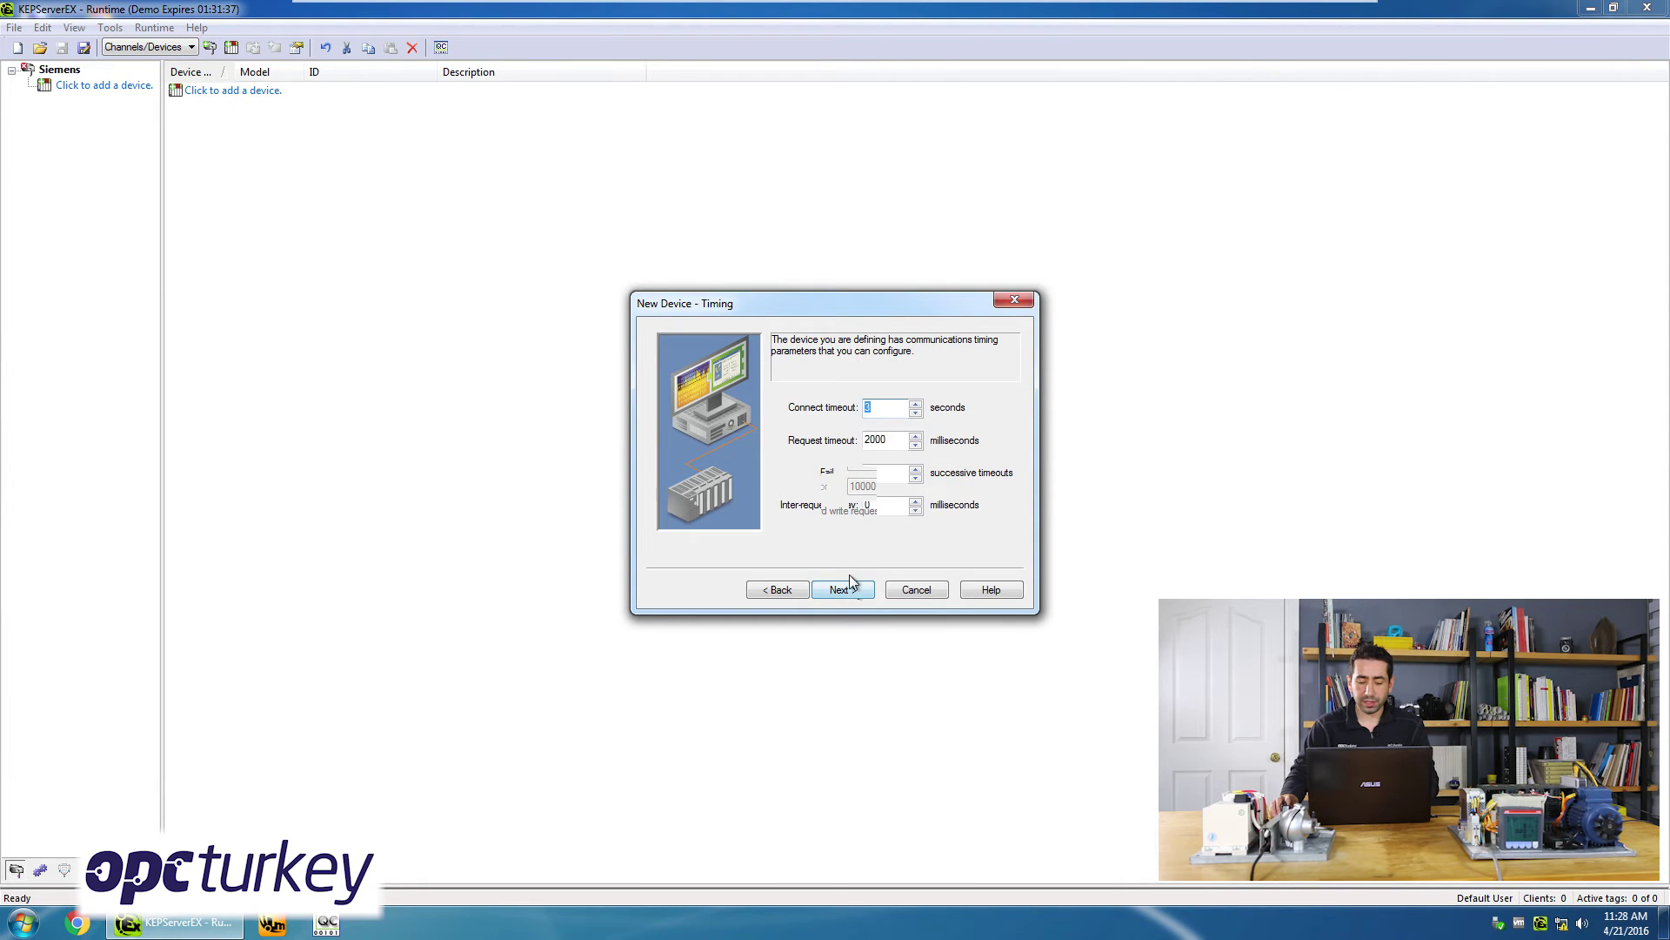
{"action": "left_click", "coordinate": [840, 591]}
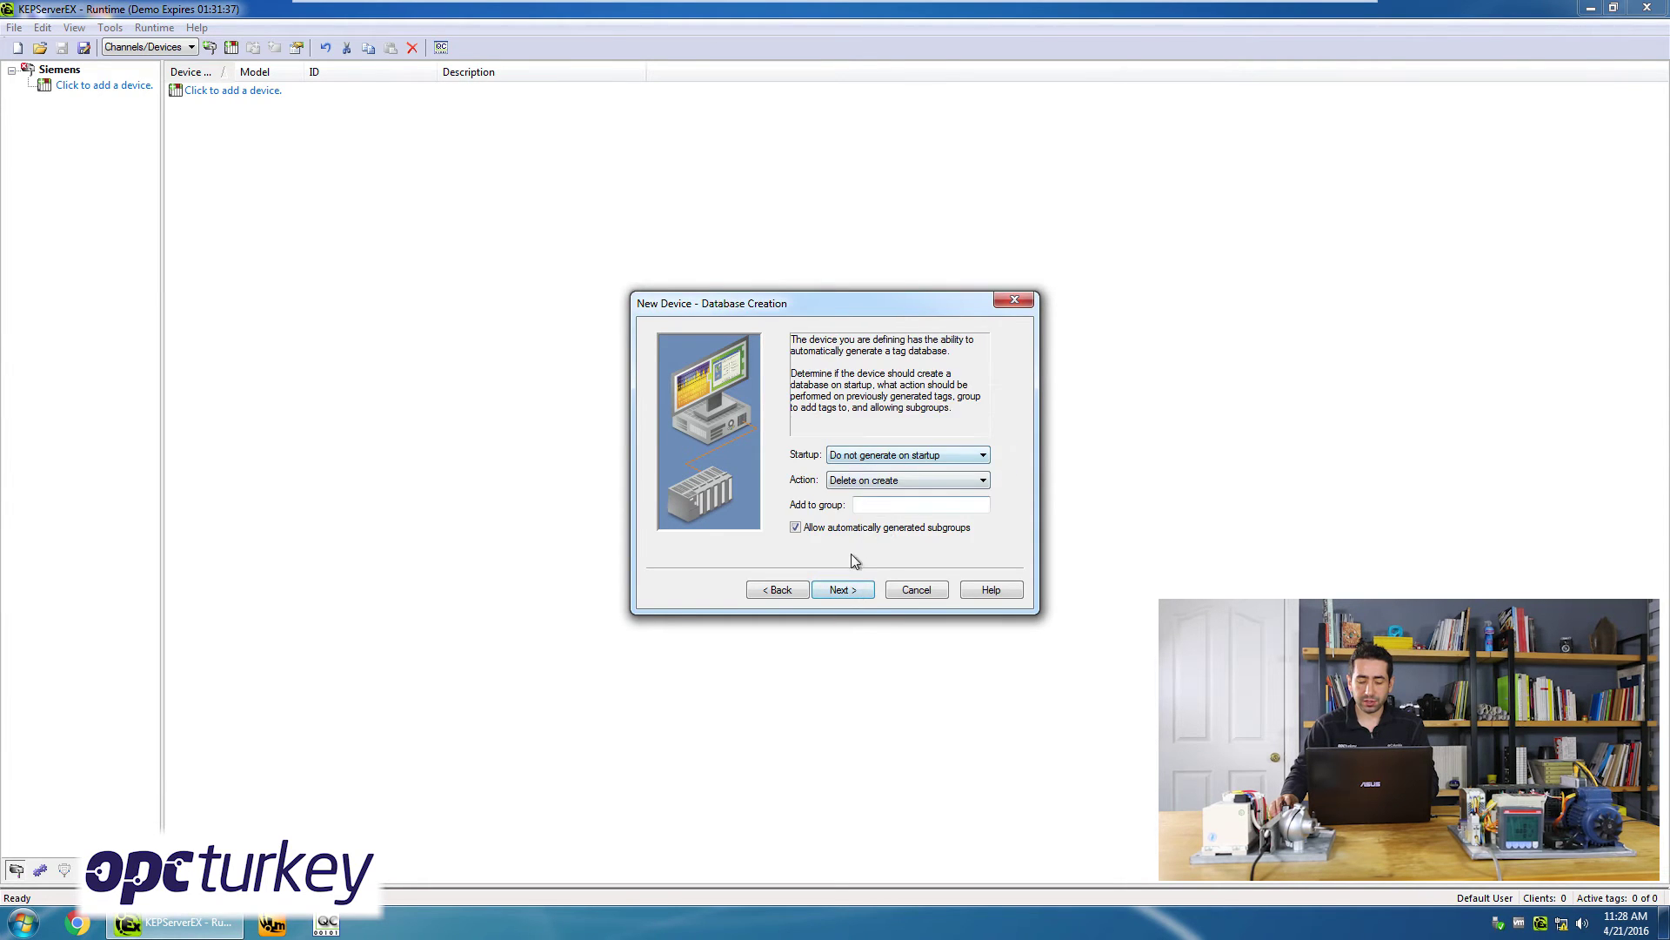
{"action": "left_click", "coordinate": [837, 585]}
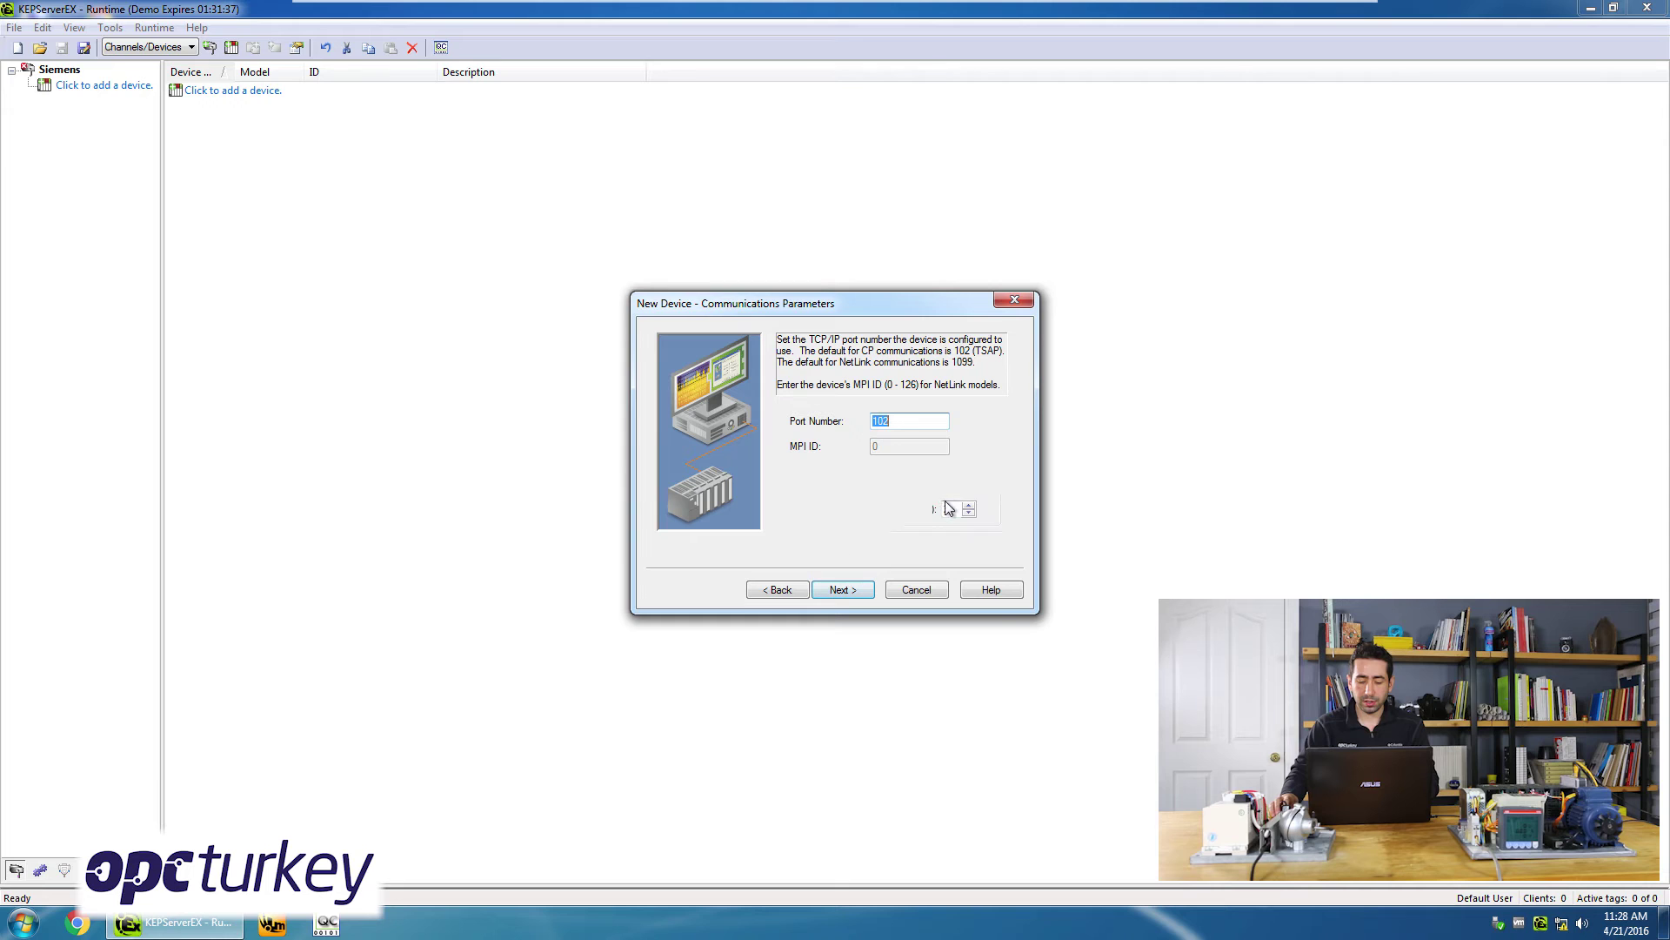
{"action": "left_click", "coordinate": [848, 591]}
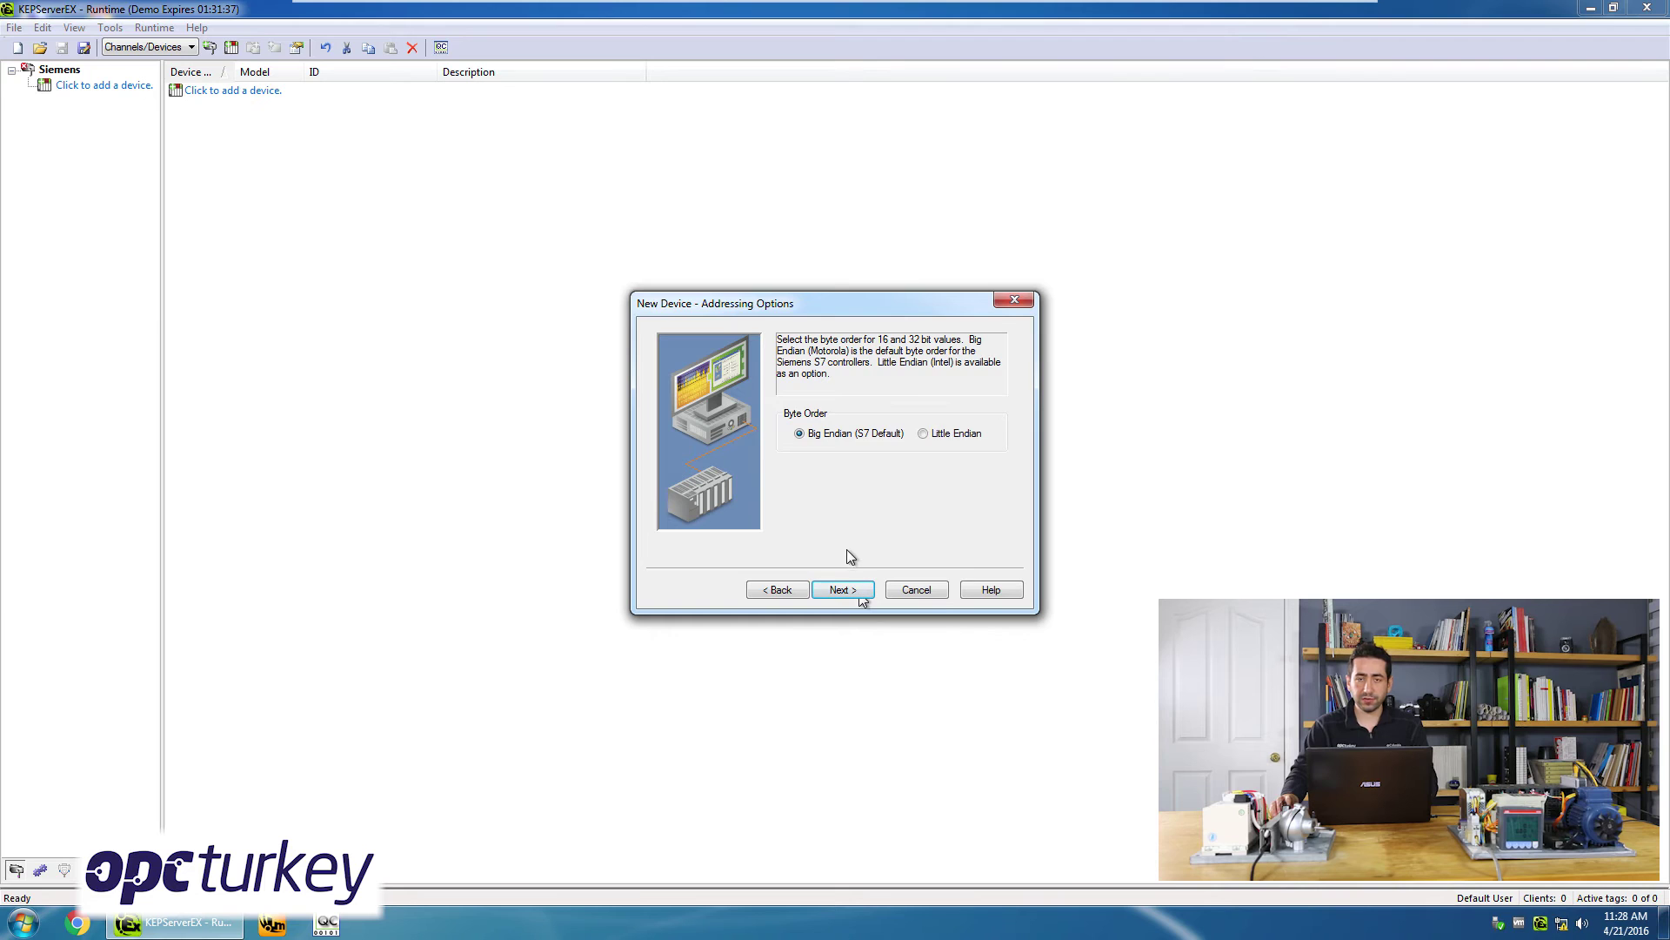
{"action": "left_click", "coordinate": [858, 594]}
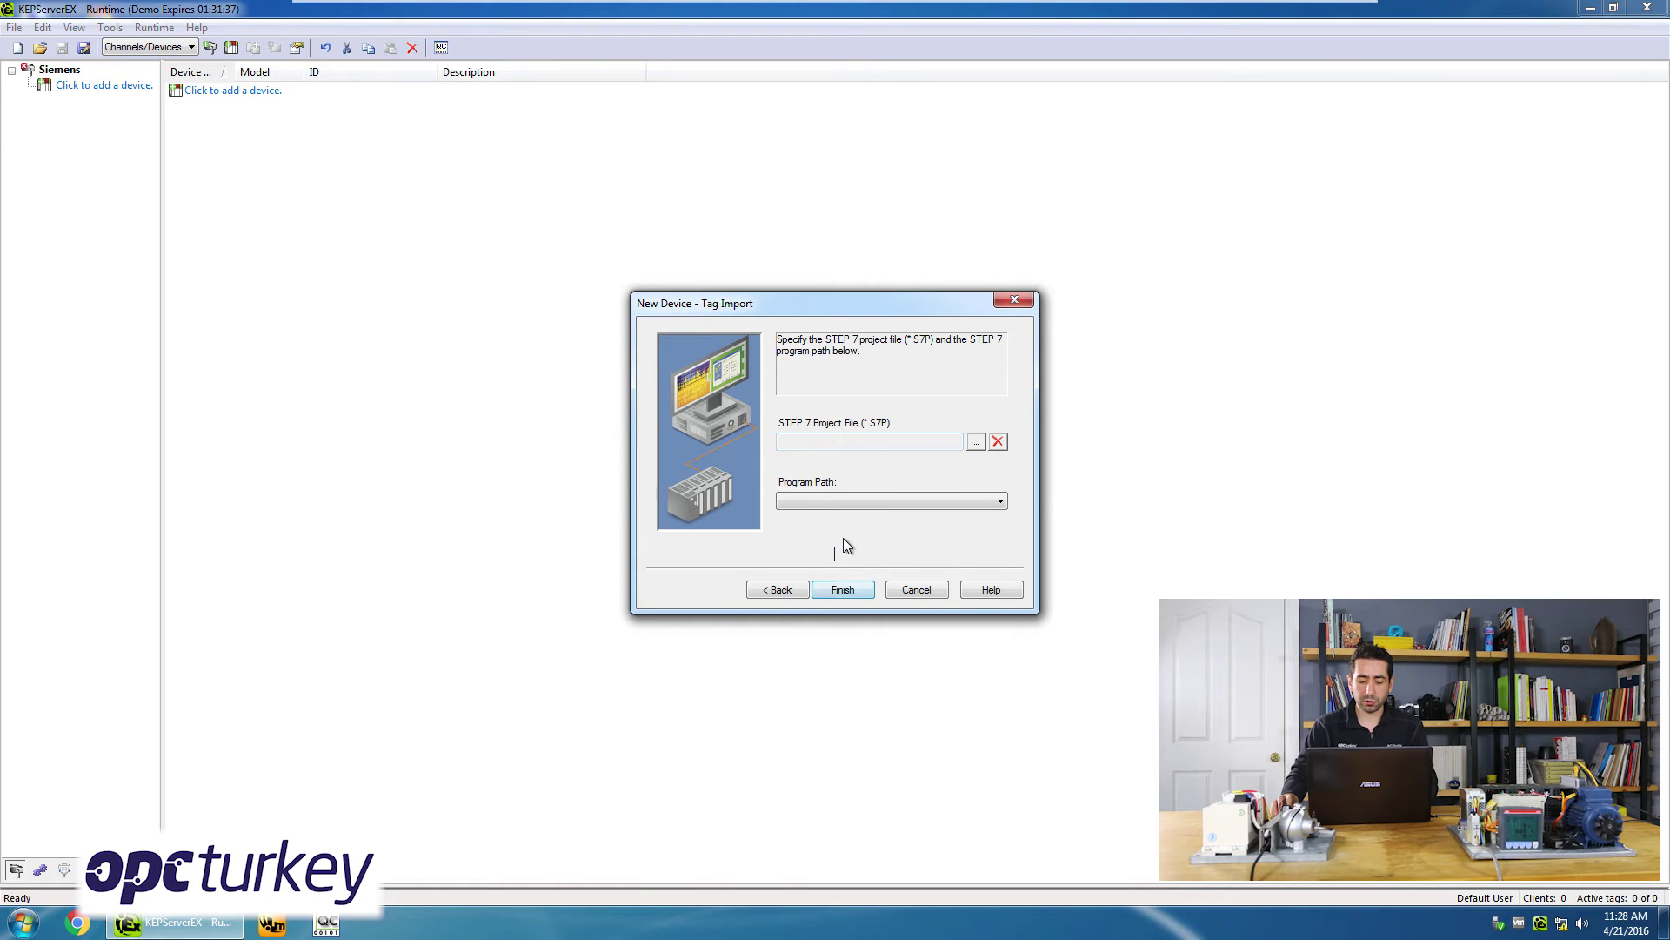
{"action": "left_click", "coordinate": [844, 589]}
{"action": "left_click", "coordinate": [849, 588]}
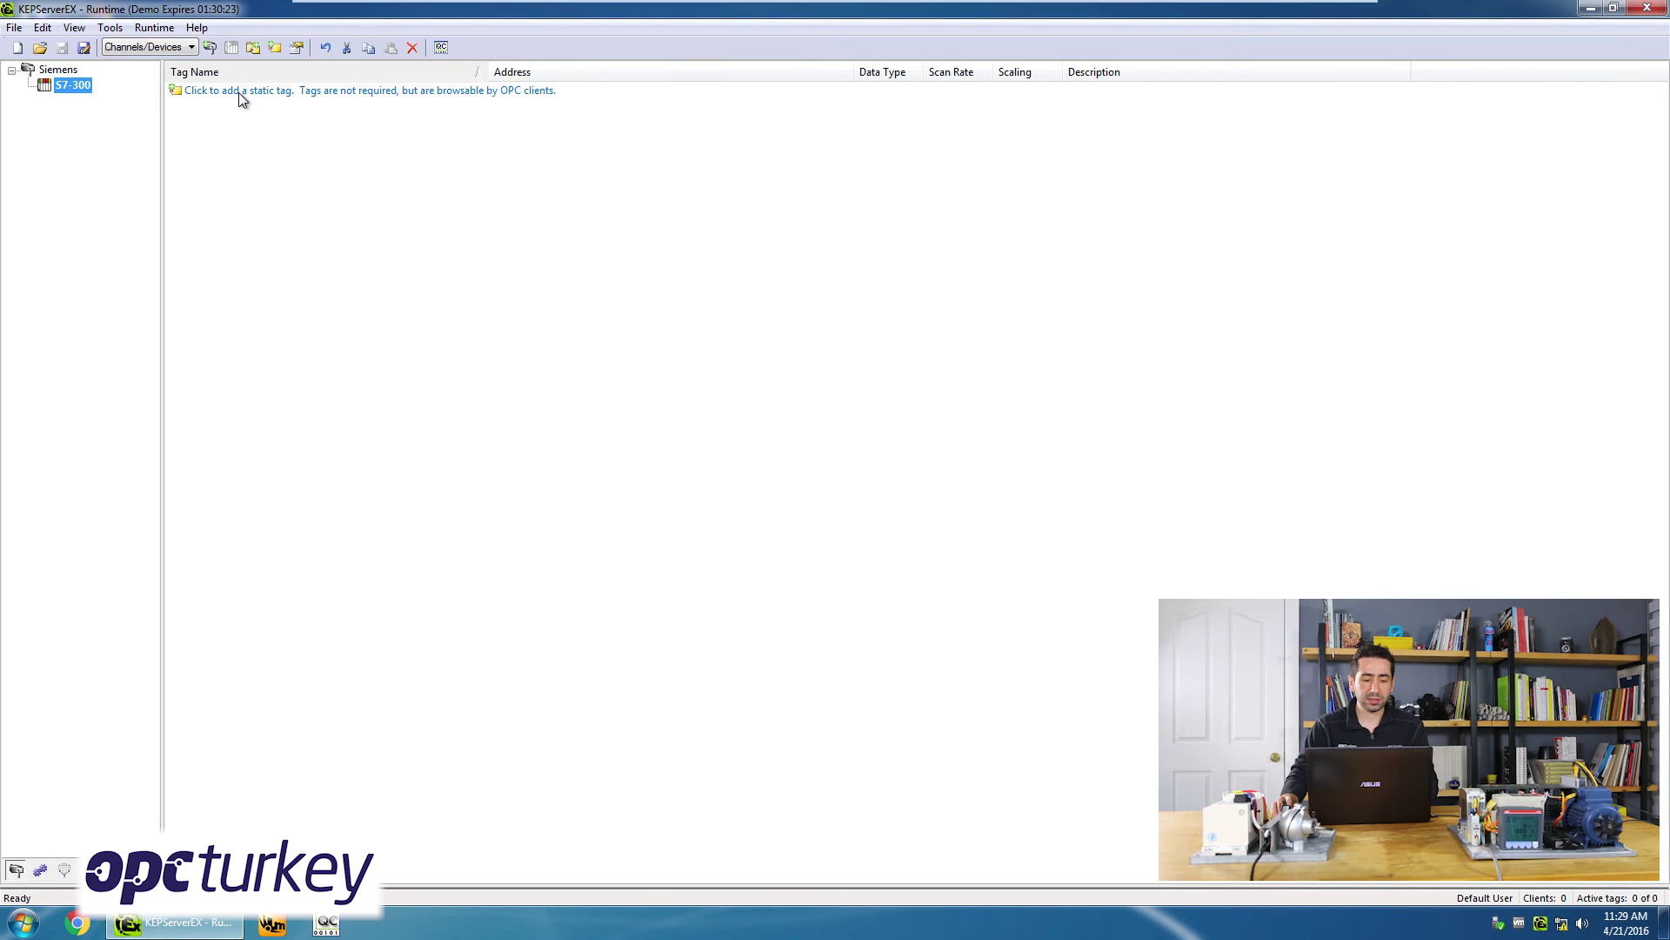
Add a static tag named MotorSet with address MW10 to the S7-300 device and validate the address.
{"action": "left_click", "coordinate": [238, 92]}
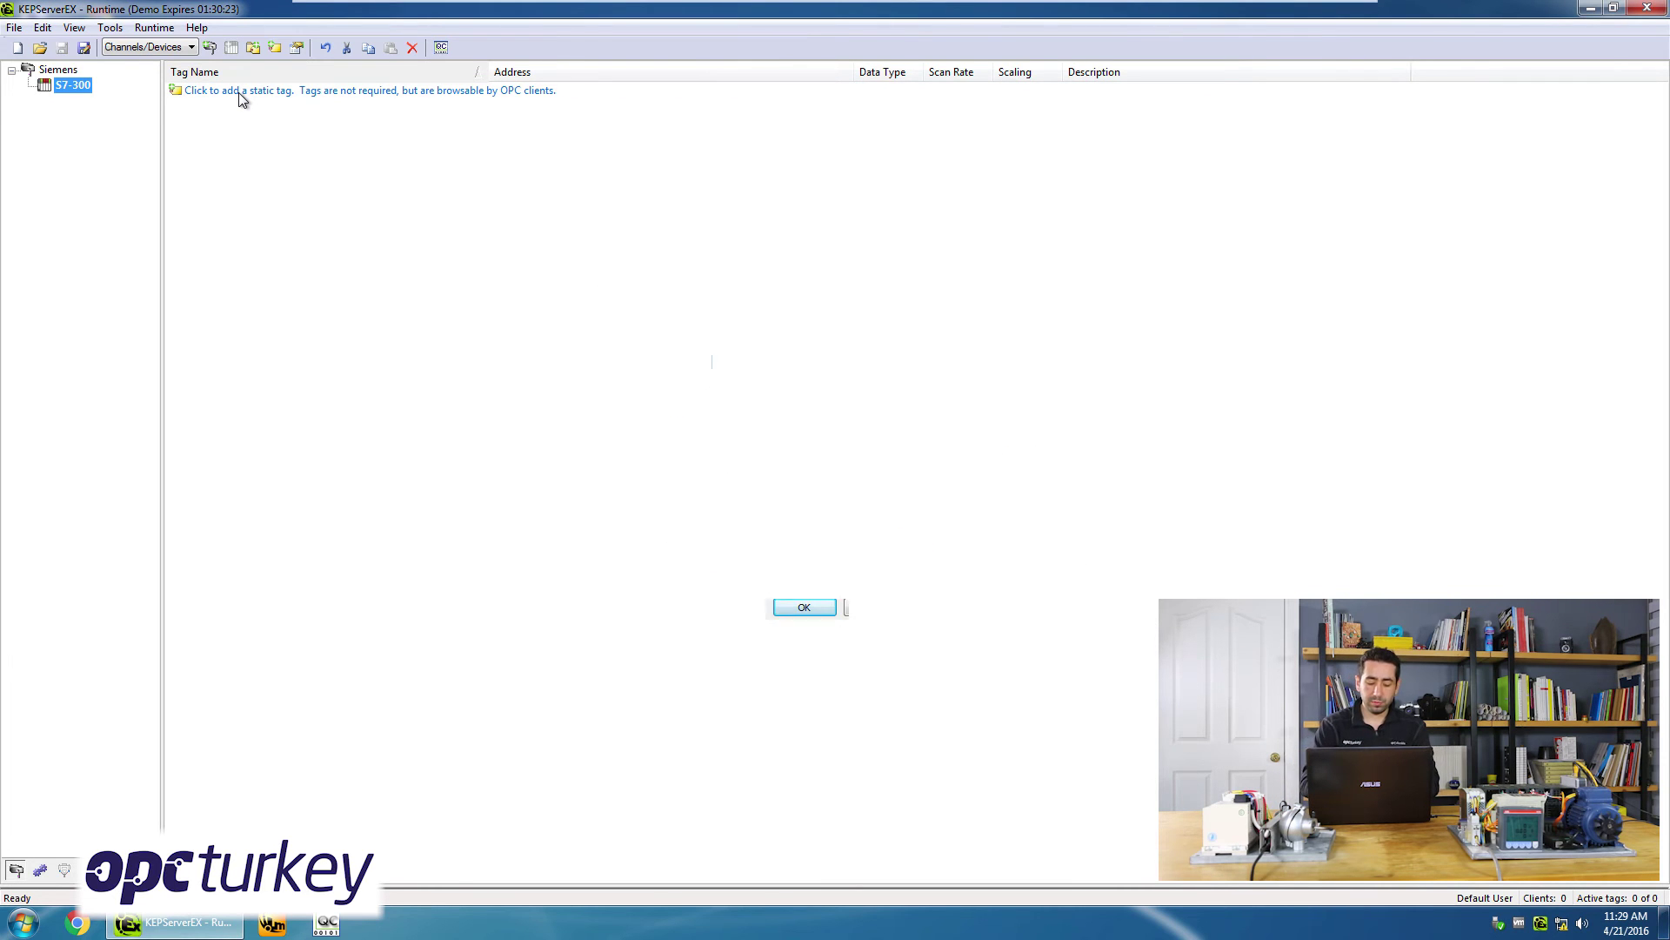
{"action": "type", "text": "MotorS"}
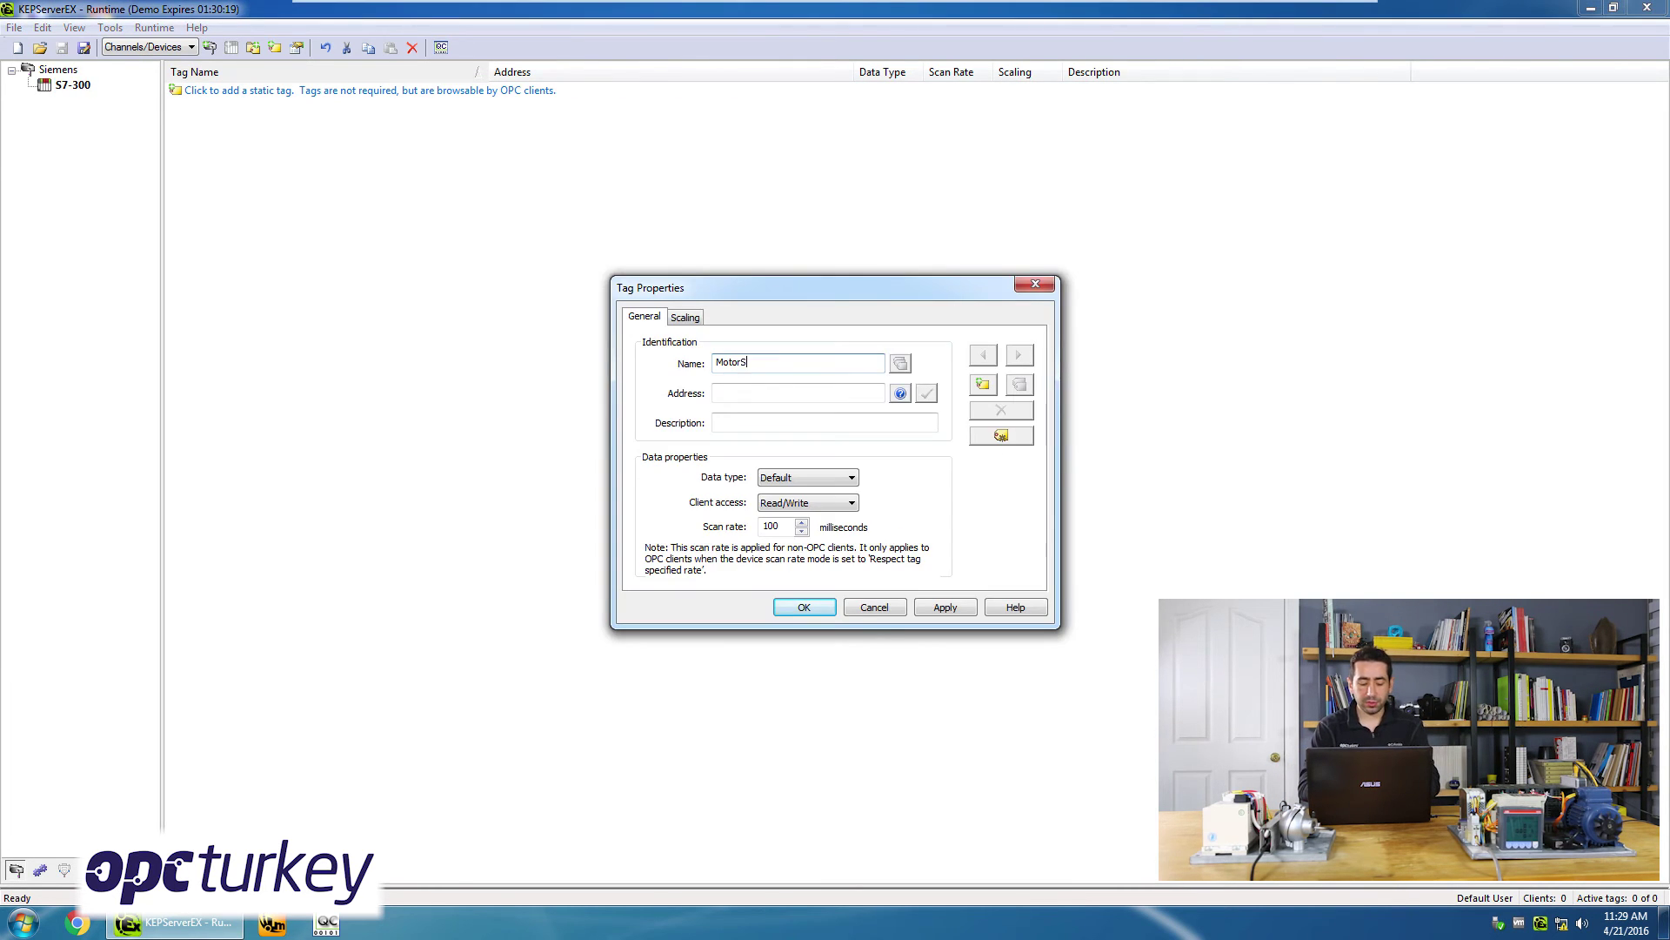
{"action": "type", "text": "et"}
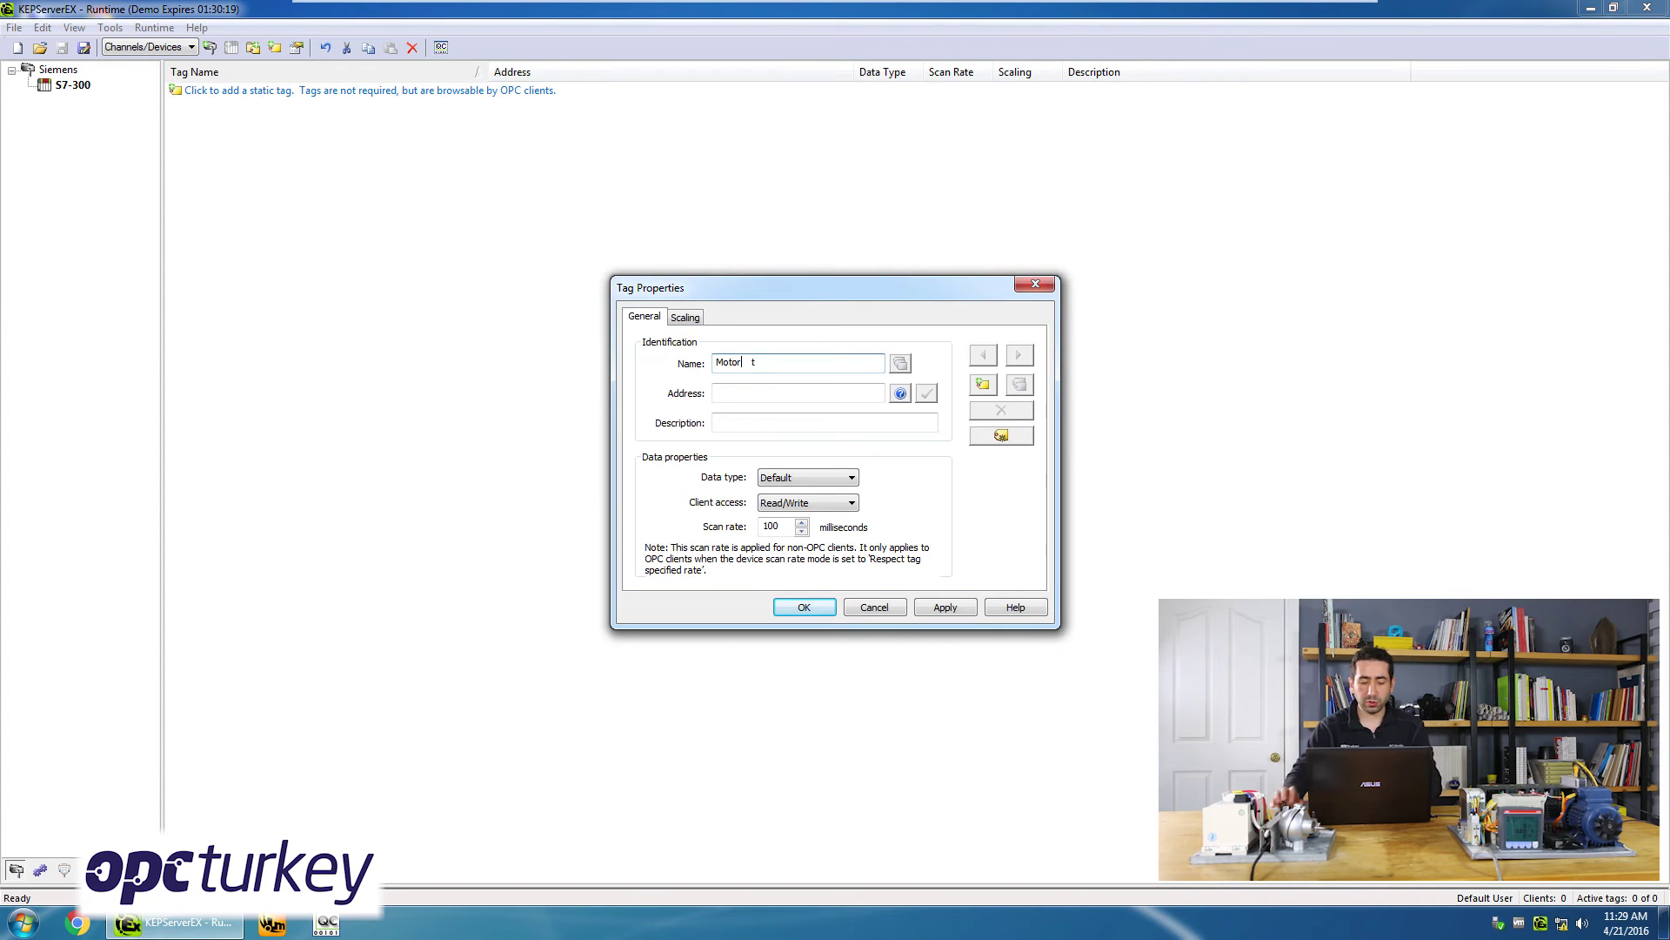
{"action": "left_click", "coordinate": [778, 392]}
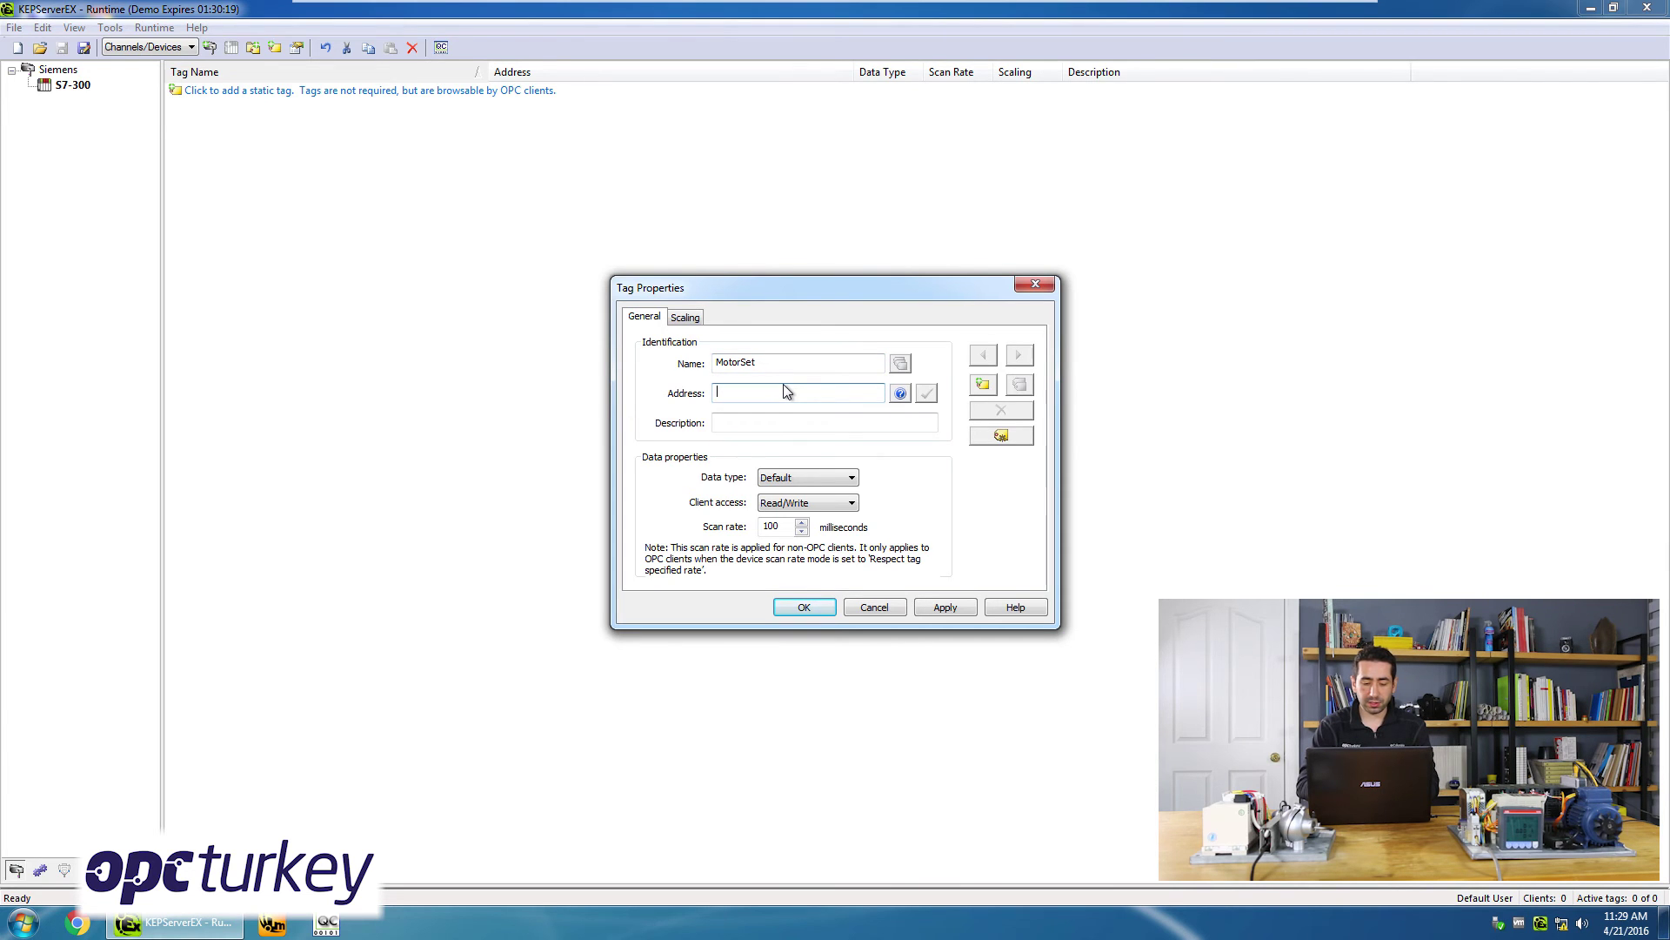
{"action": "type", "text": "mw10"}
{"action": "left_click_drag", "start_coordinate": [847, 294], "coordinate": [828, 264]}
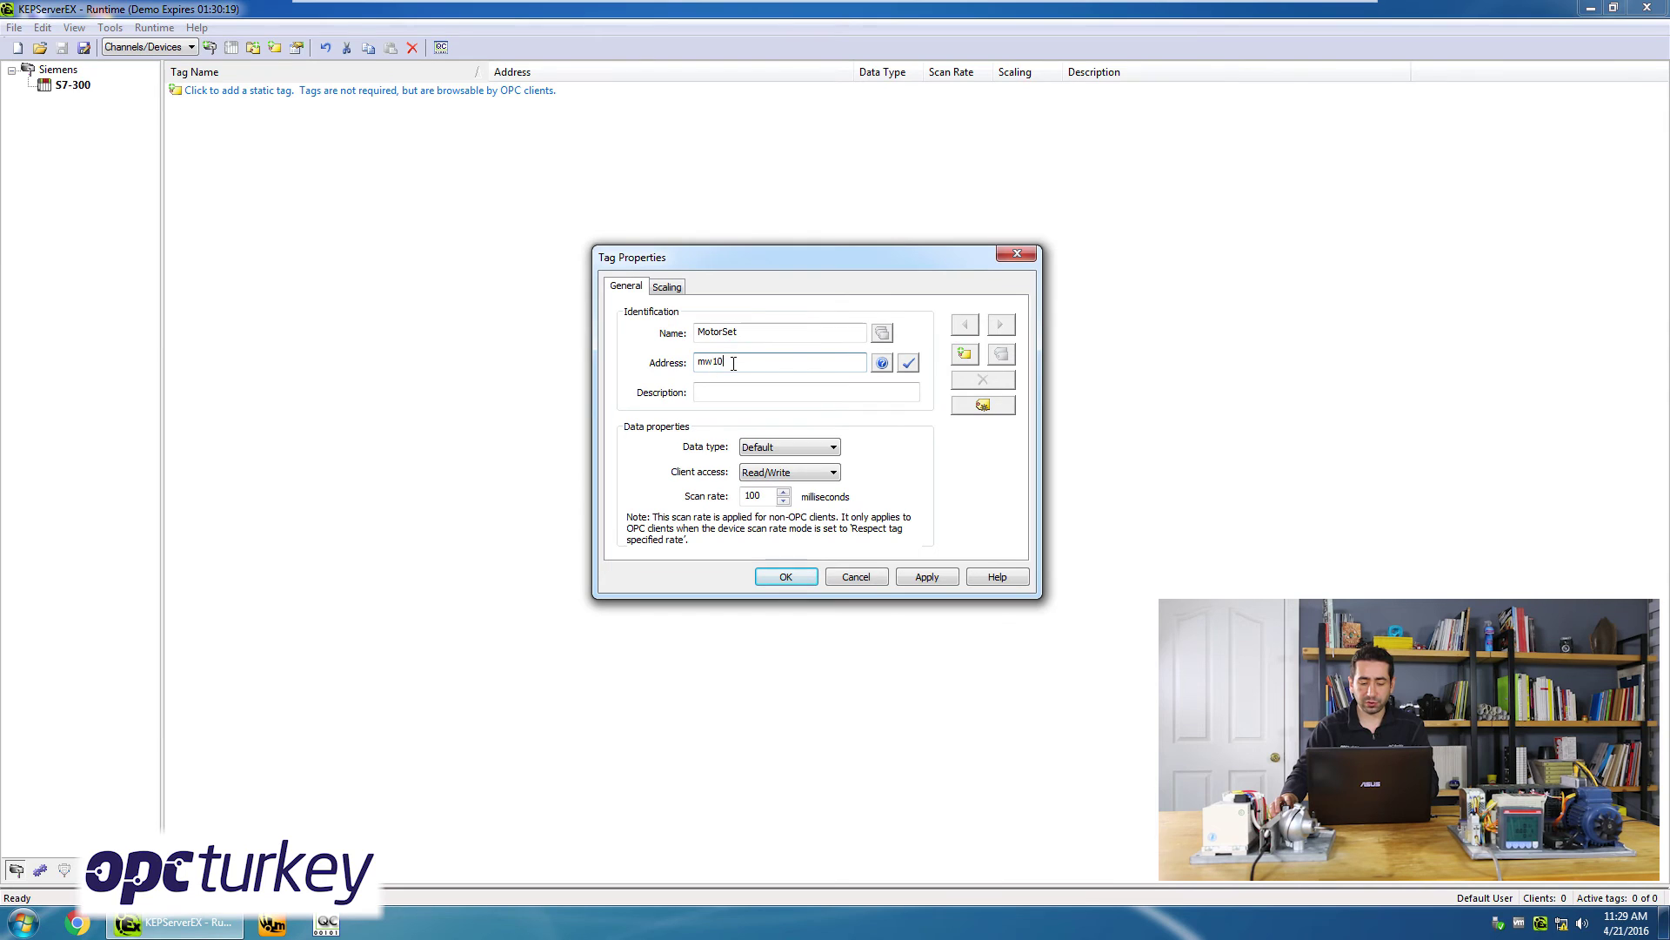
{"action": "left_click", "coordinate": [909, 362]}
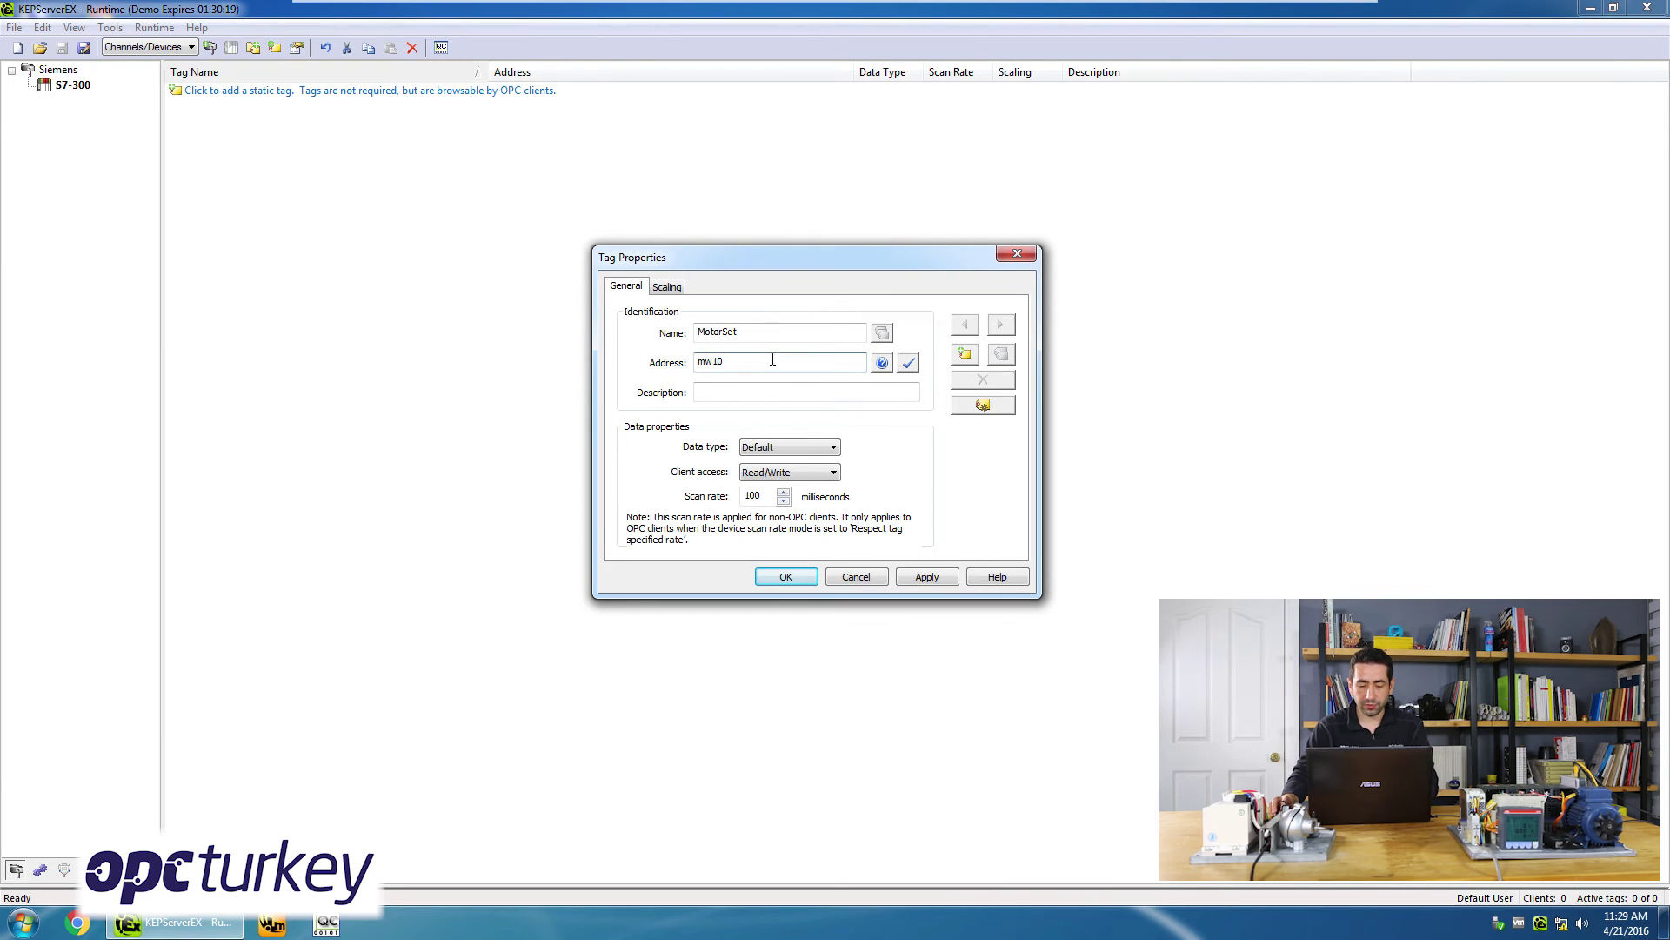
Keep the MotorSet tag's client access at Read/Write and save the tag.
{"action": "left_click", "coordinate": [775, 475]}
{"action": "left_click", "coordinate": [806, 476]}
{"action": "left_click", "coordinate": [805, 490]}
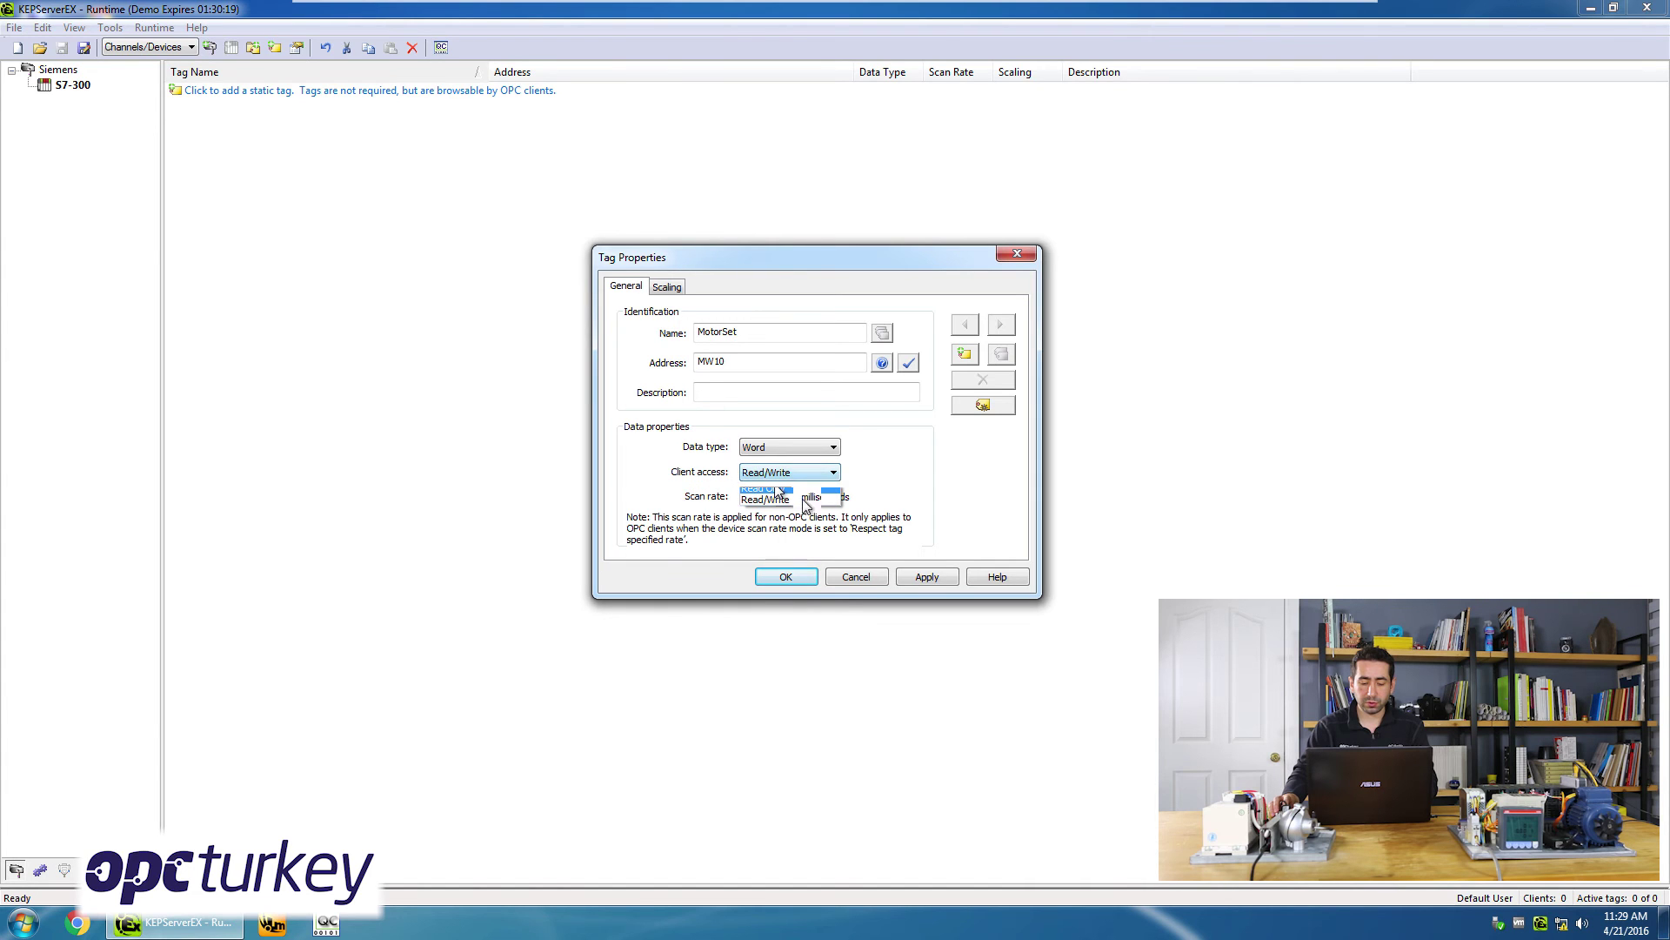
{"action": "left_click", "coordinate": [784, 574]}
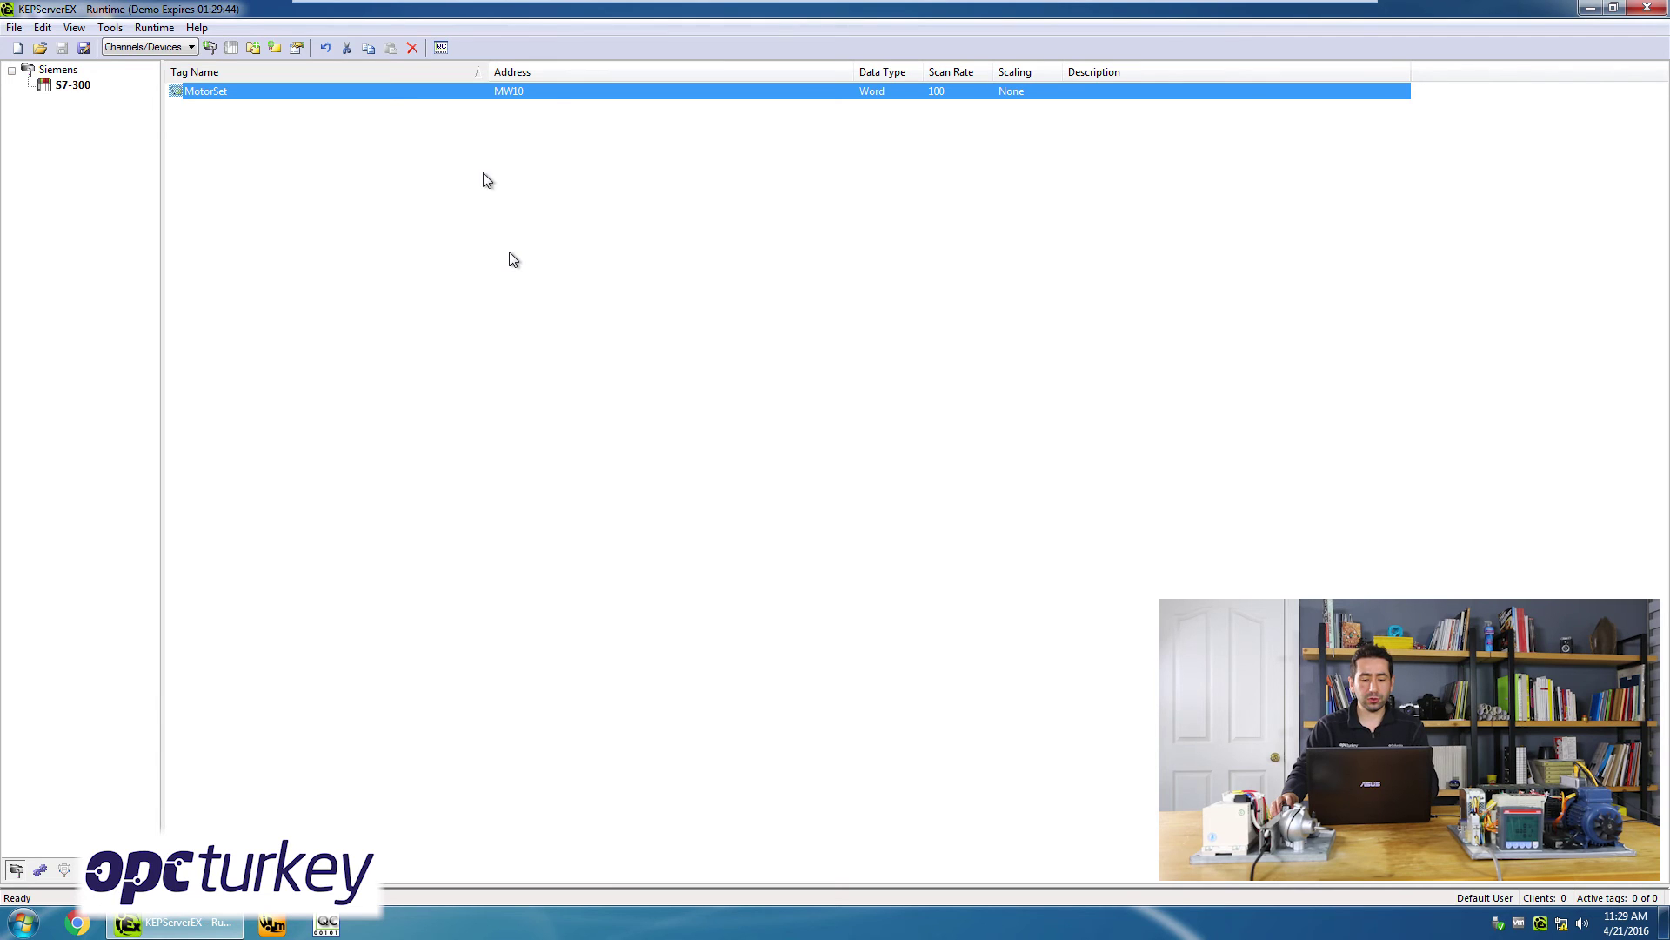
Launch the OPC Quick Client, show the items of the Siemens.S7-300 group and maximize the window.
{"action": "left_click", "coordinate": [440, 50]}
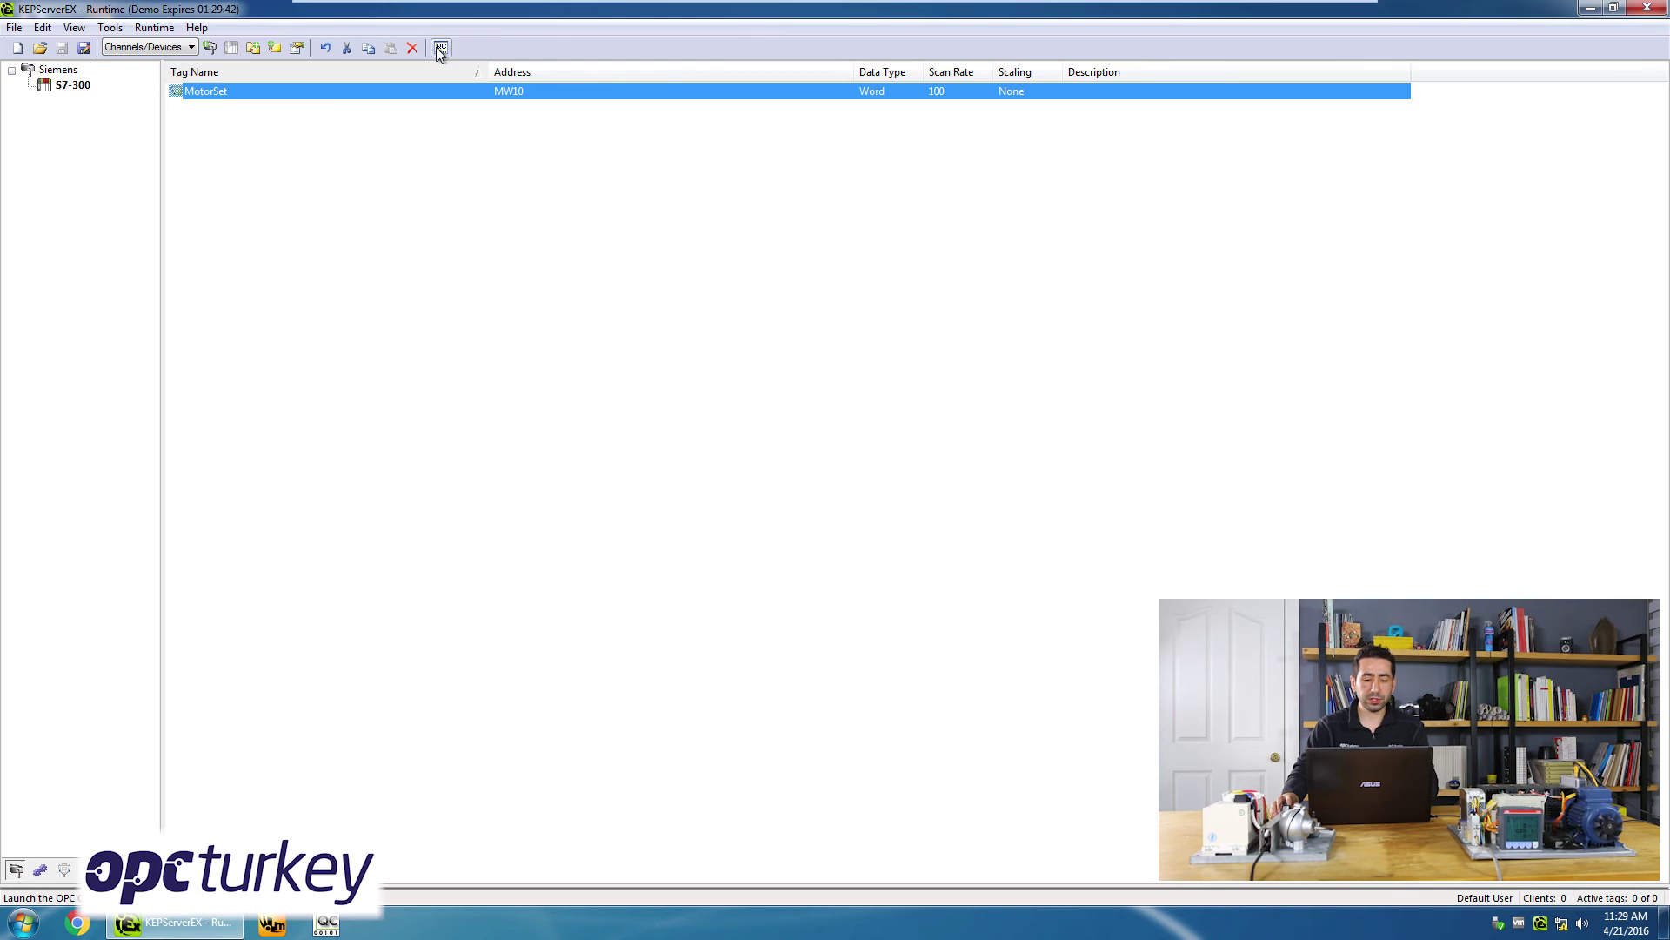
{"action": "left_click_drag", "start_coordinate": [418, 124], "coordinate": [461, 106]}
{"action": "left_click", "coordinate": [218, 233]}
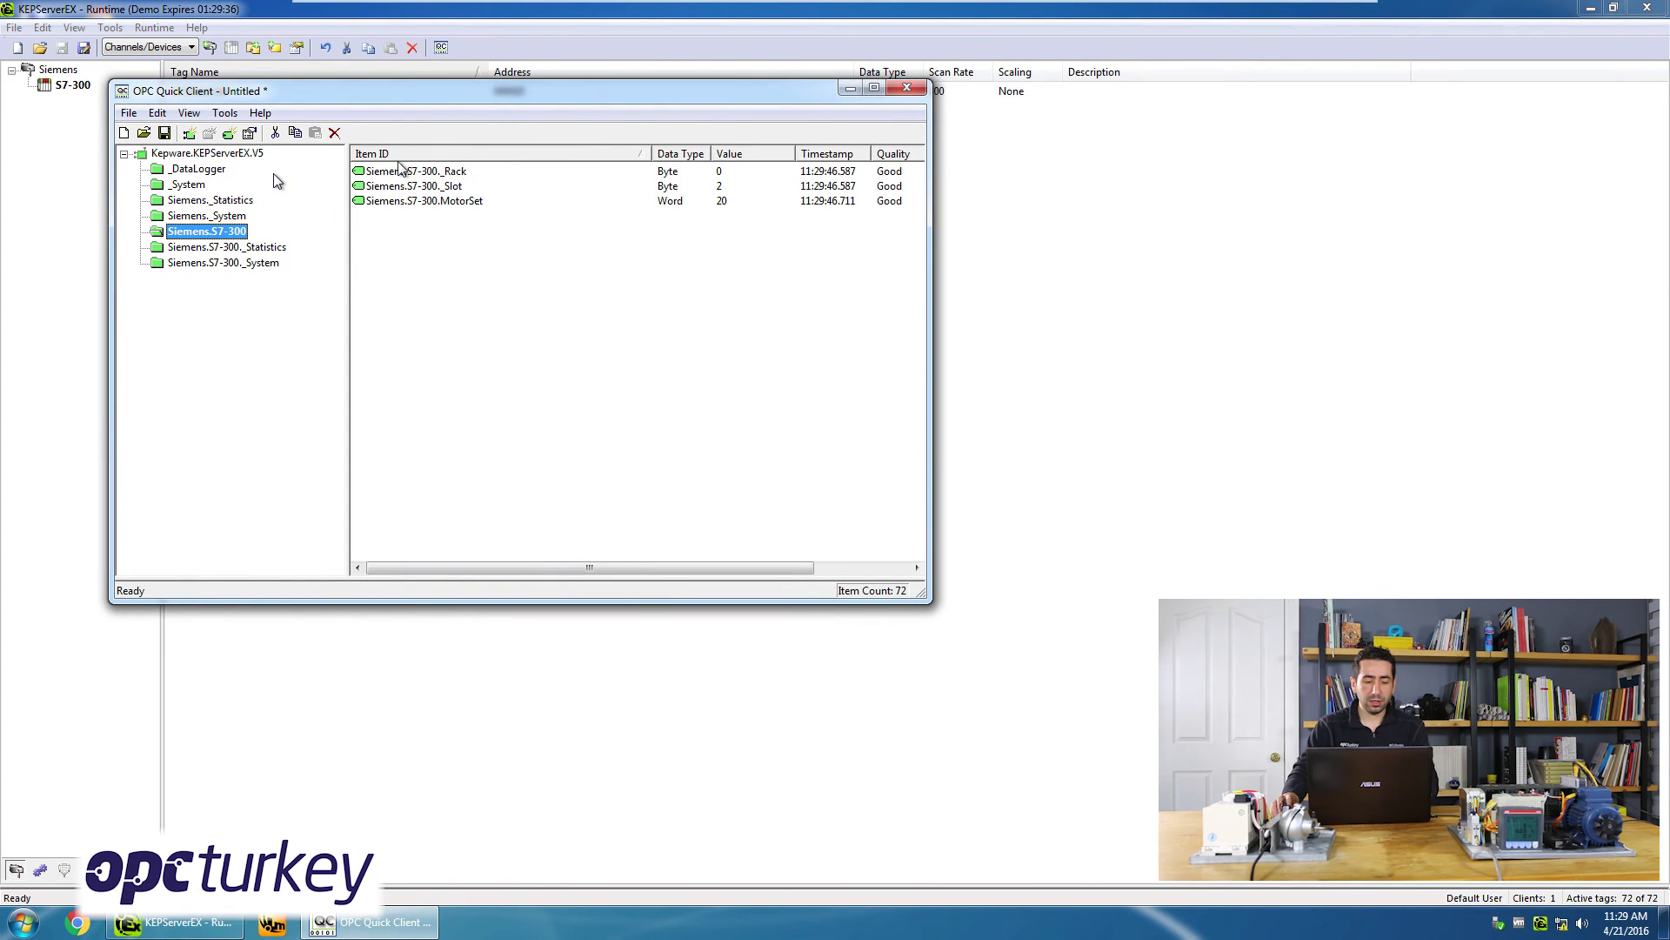
{"action": "double_click", "coordinate": [441, 95]}
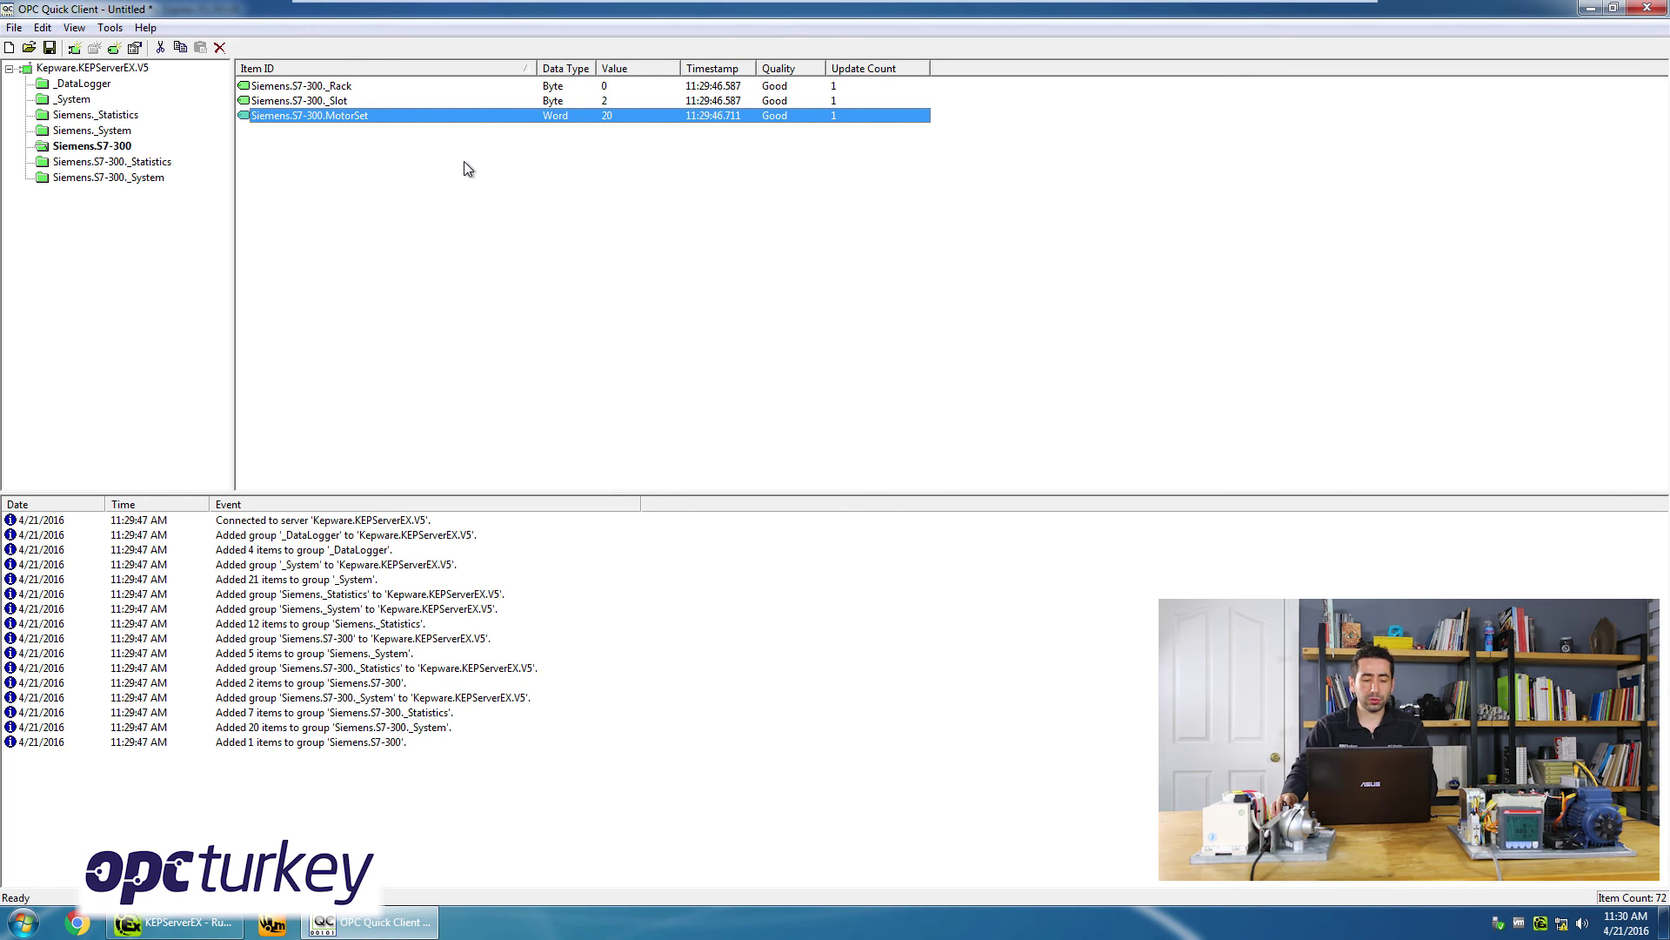
Perform a synchronous write of 100 to the Siemens.S7-300.MotorSet item and apply it.
{"action": "right_click", "coordinate": [361, 113]}
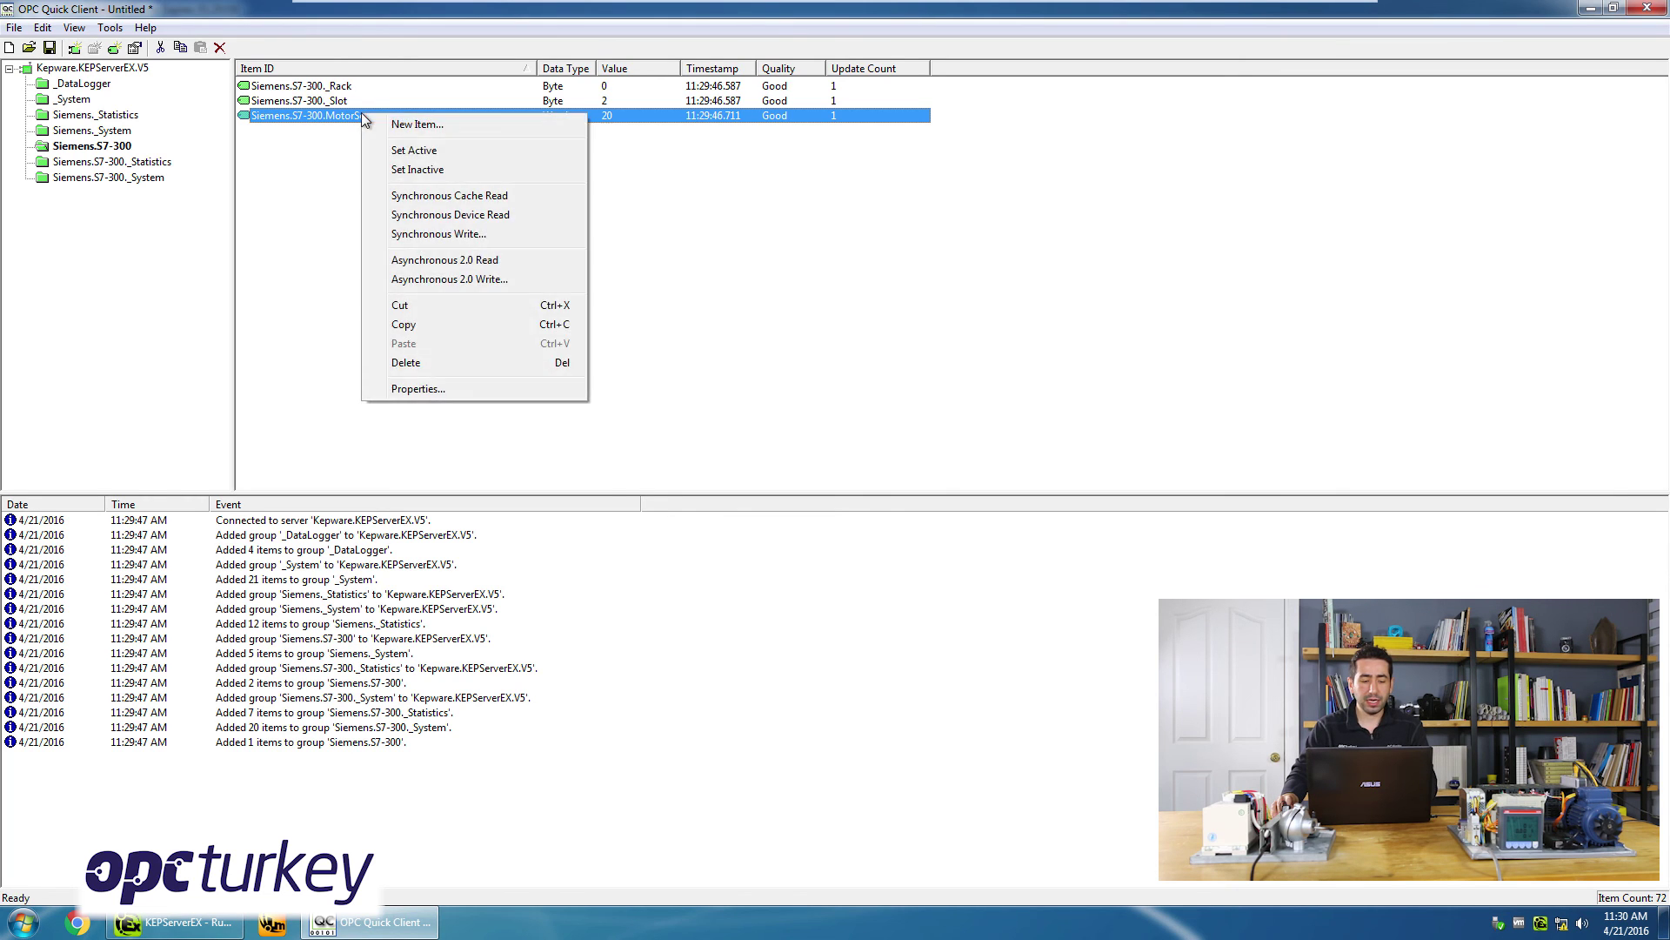
{"action": "left_click", "coordinate": [347, 130]}
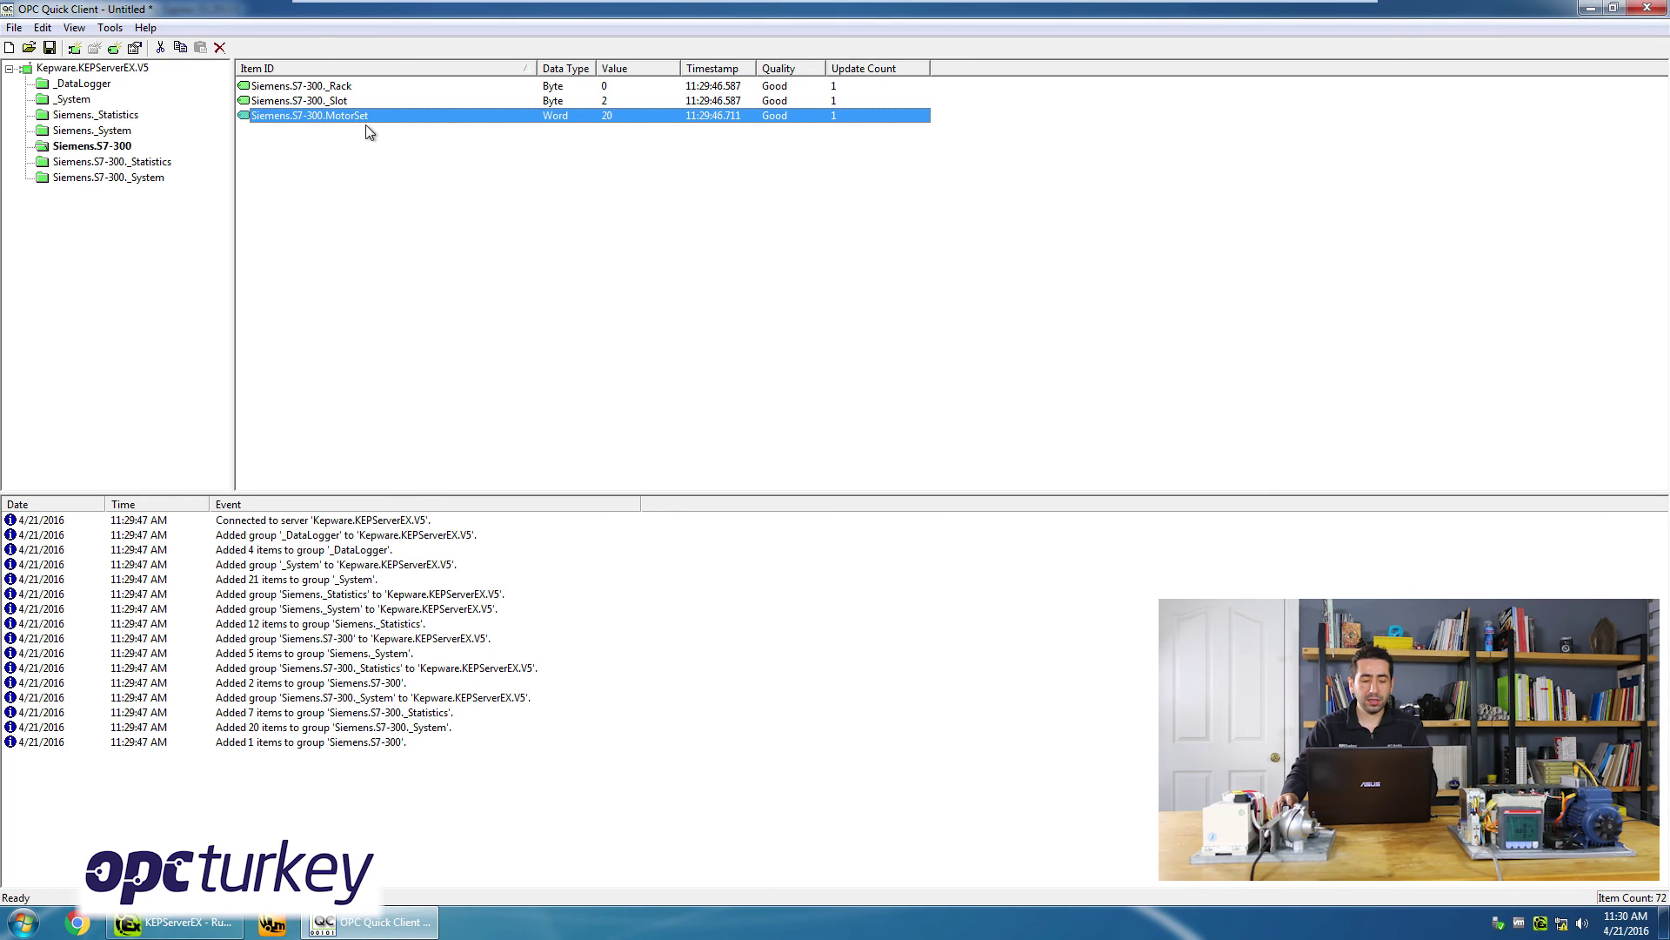
{"action": "right_click", "coordinate": [340, 120]}
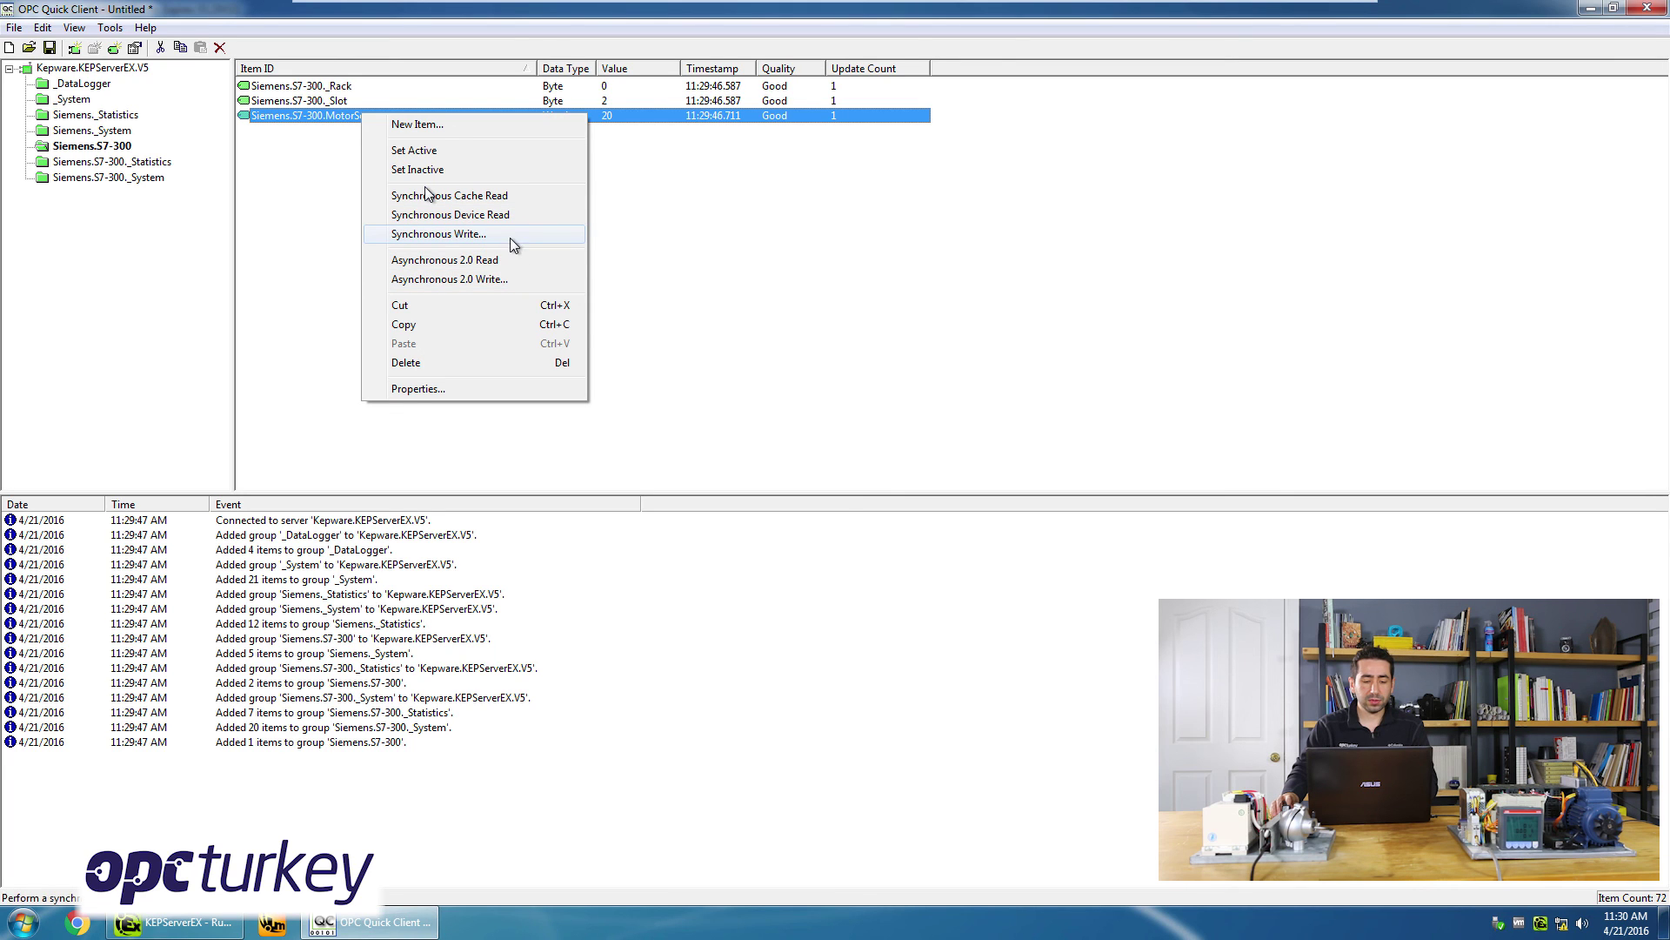
{"action": "left_click", "coordinate": [440, 233]}
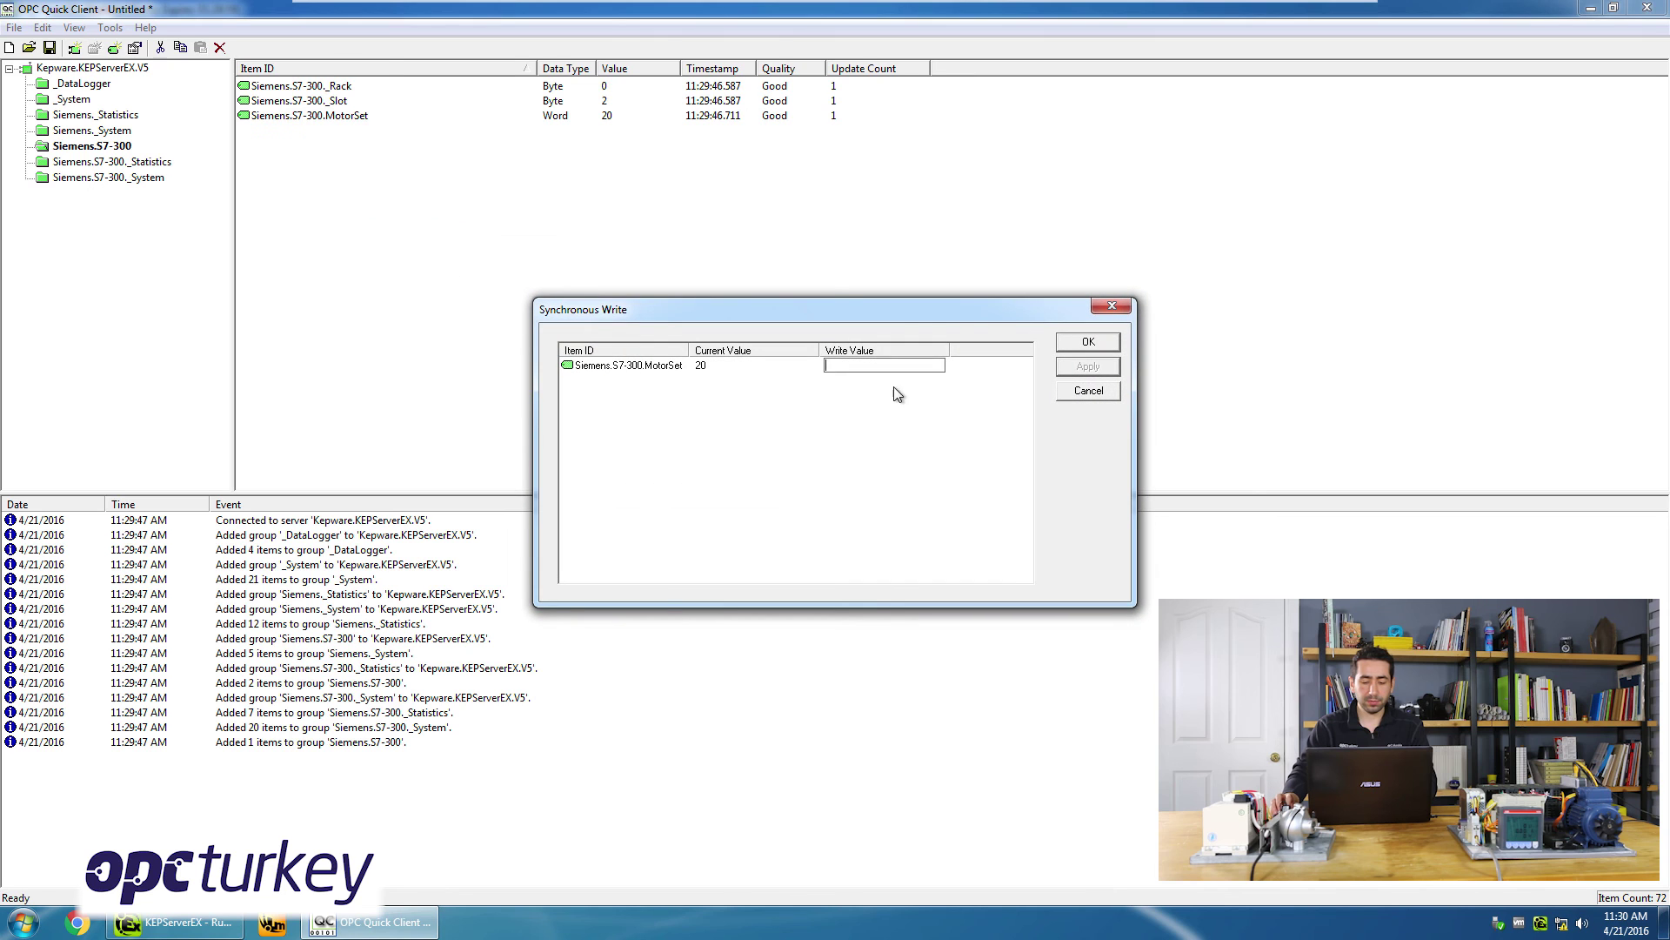
{"action": "type", "text": "10"}
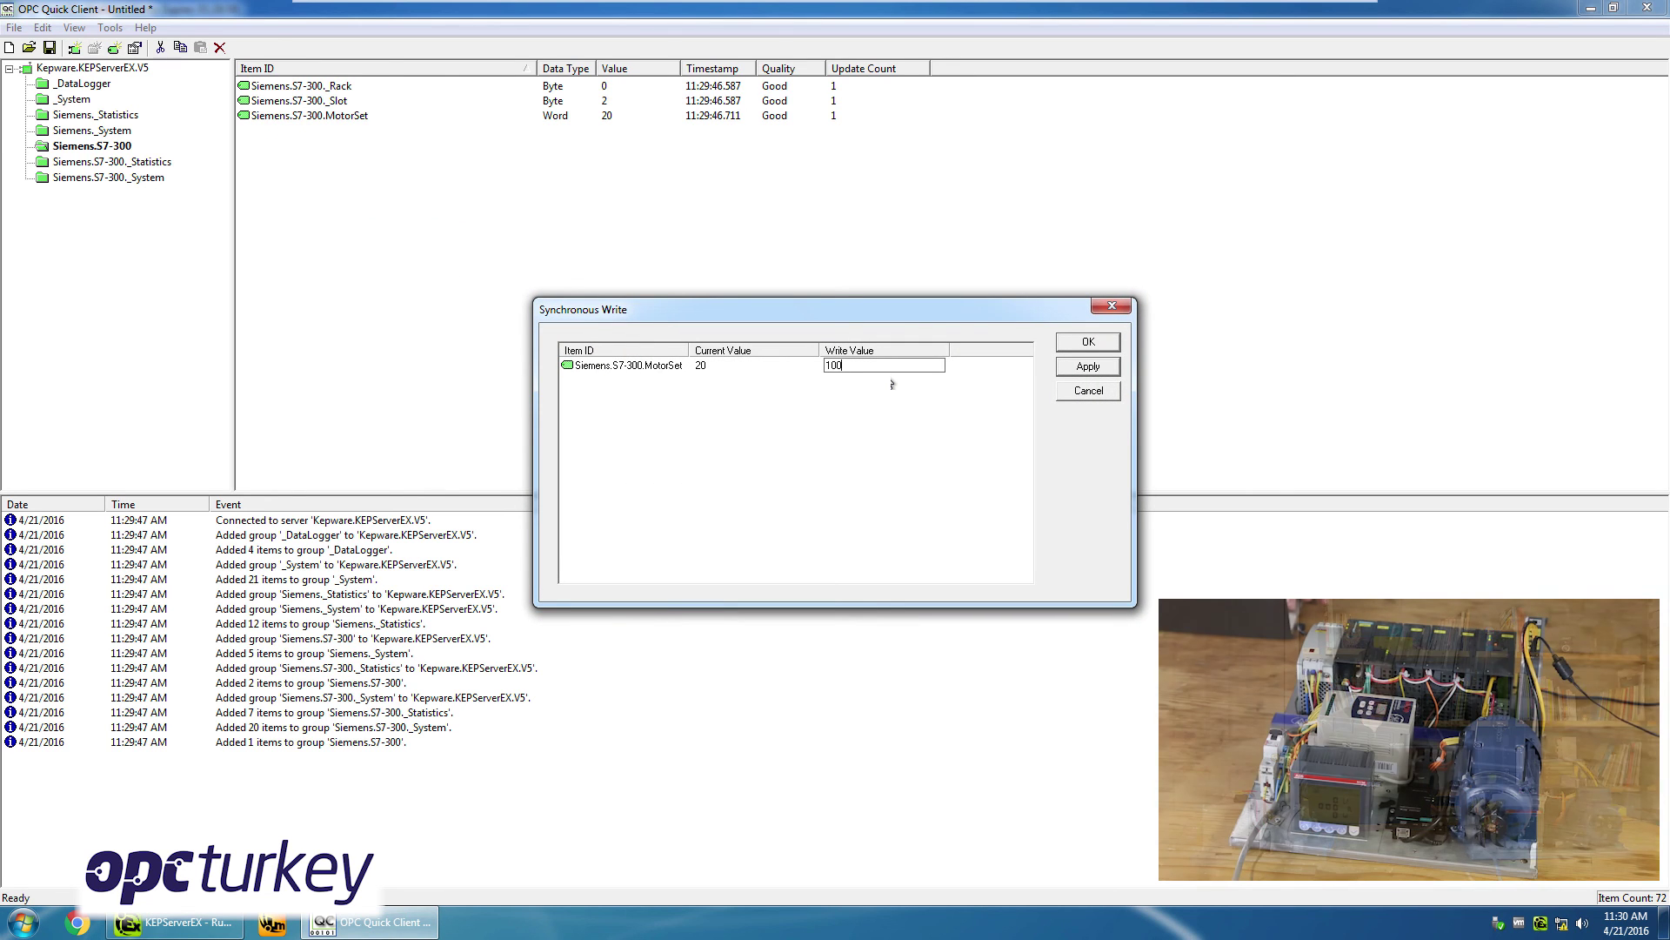
{"action": "type", "text": "0"}
{"action": "left_click", "coordinate": [1103, 367]}
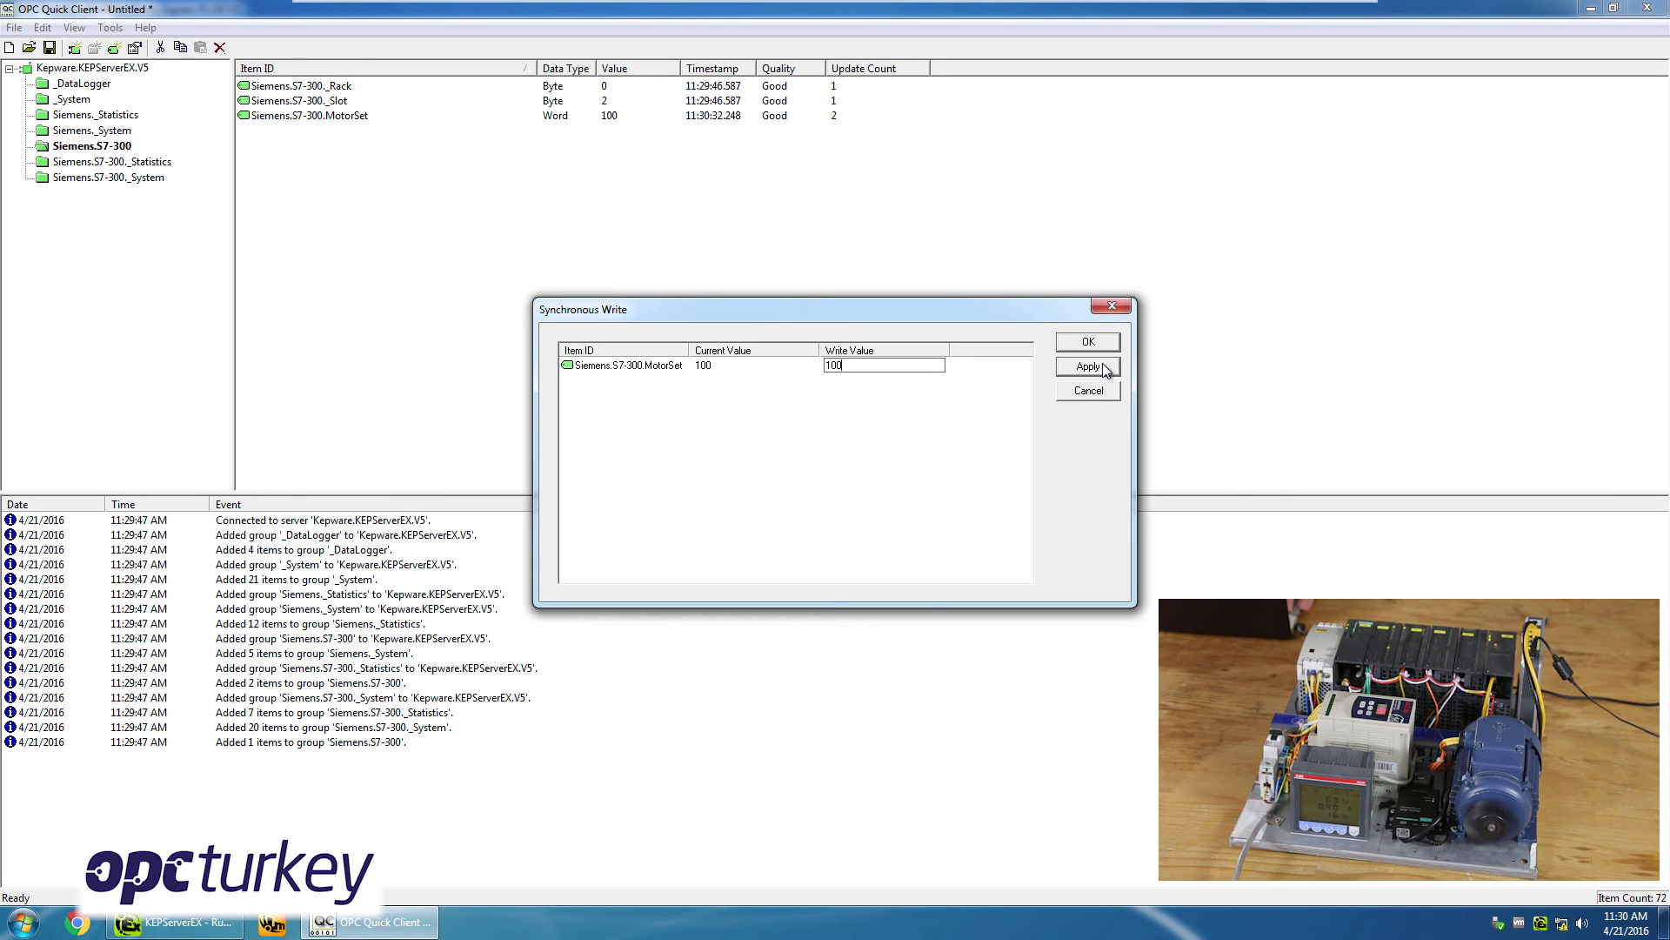
{"action": "left_click", "coordinate": [1103, 367]}
Change the MotorSet write value to 300 and apply it to the PLC.
{"action": "left_click", "coordinate": [877, 367]}
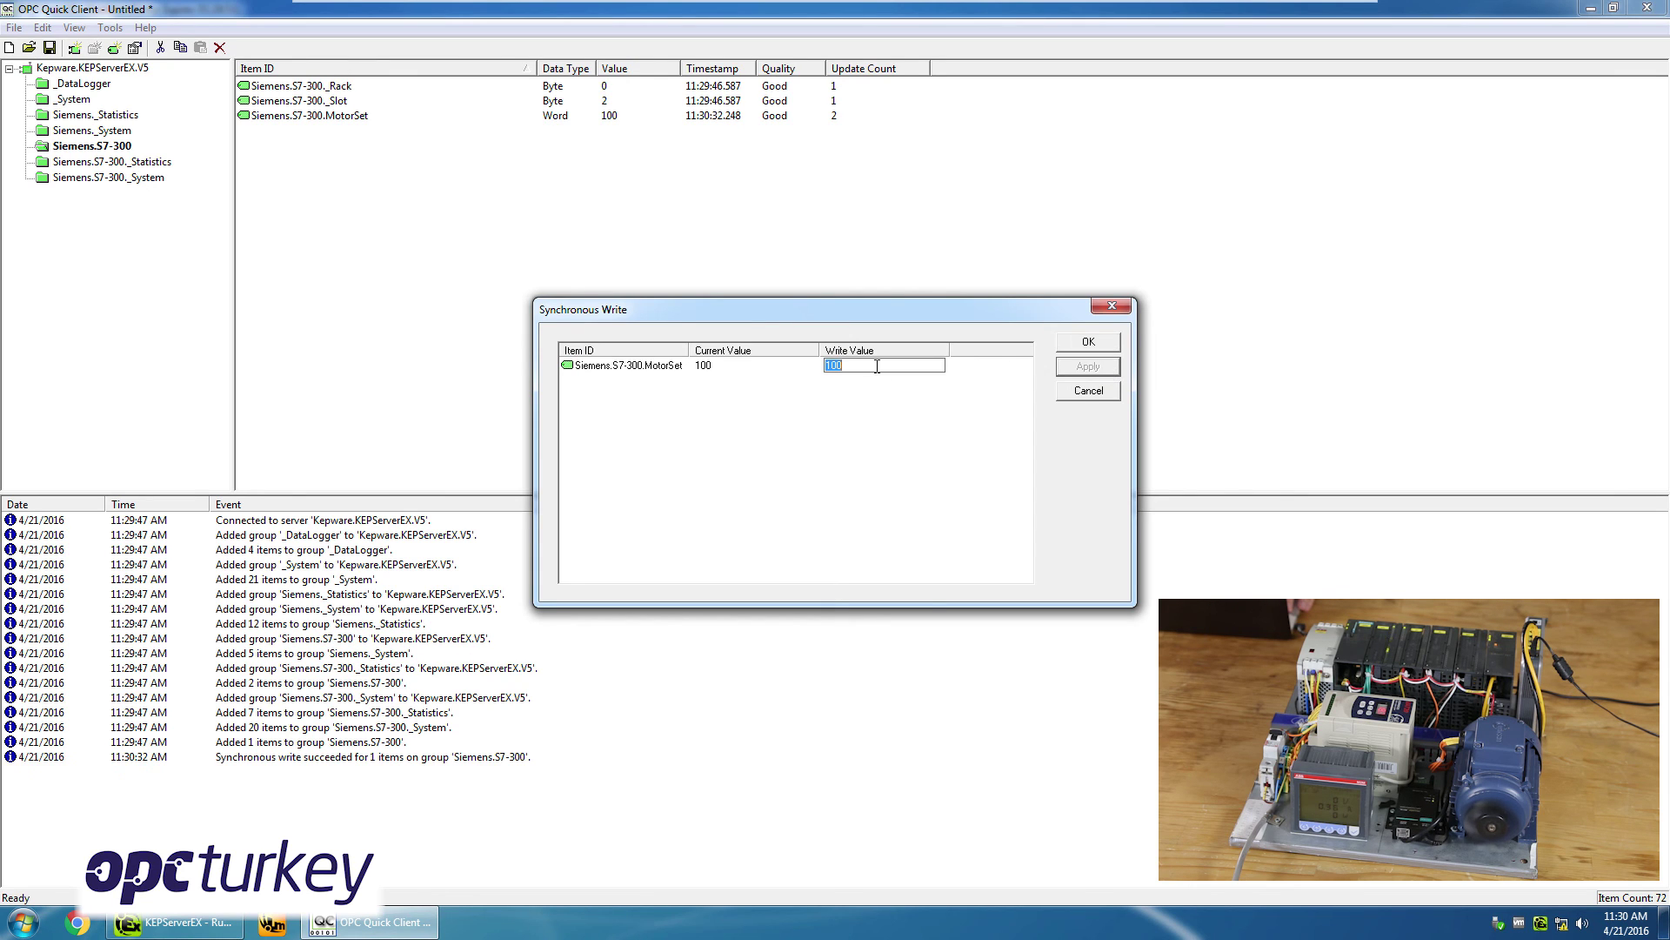
{"action": "type", "text": "3"}
{"action": "left_click", "coordinate": [1088, 367]}
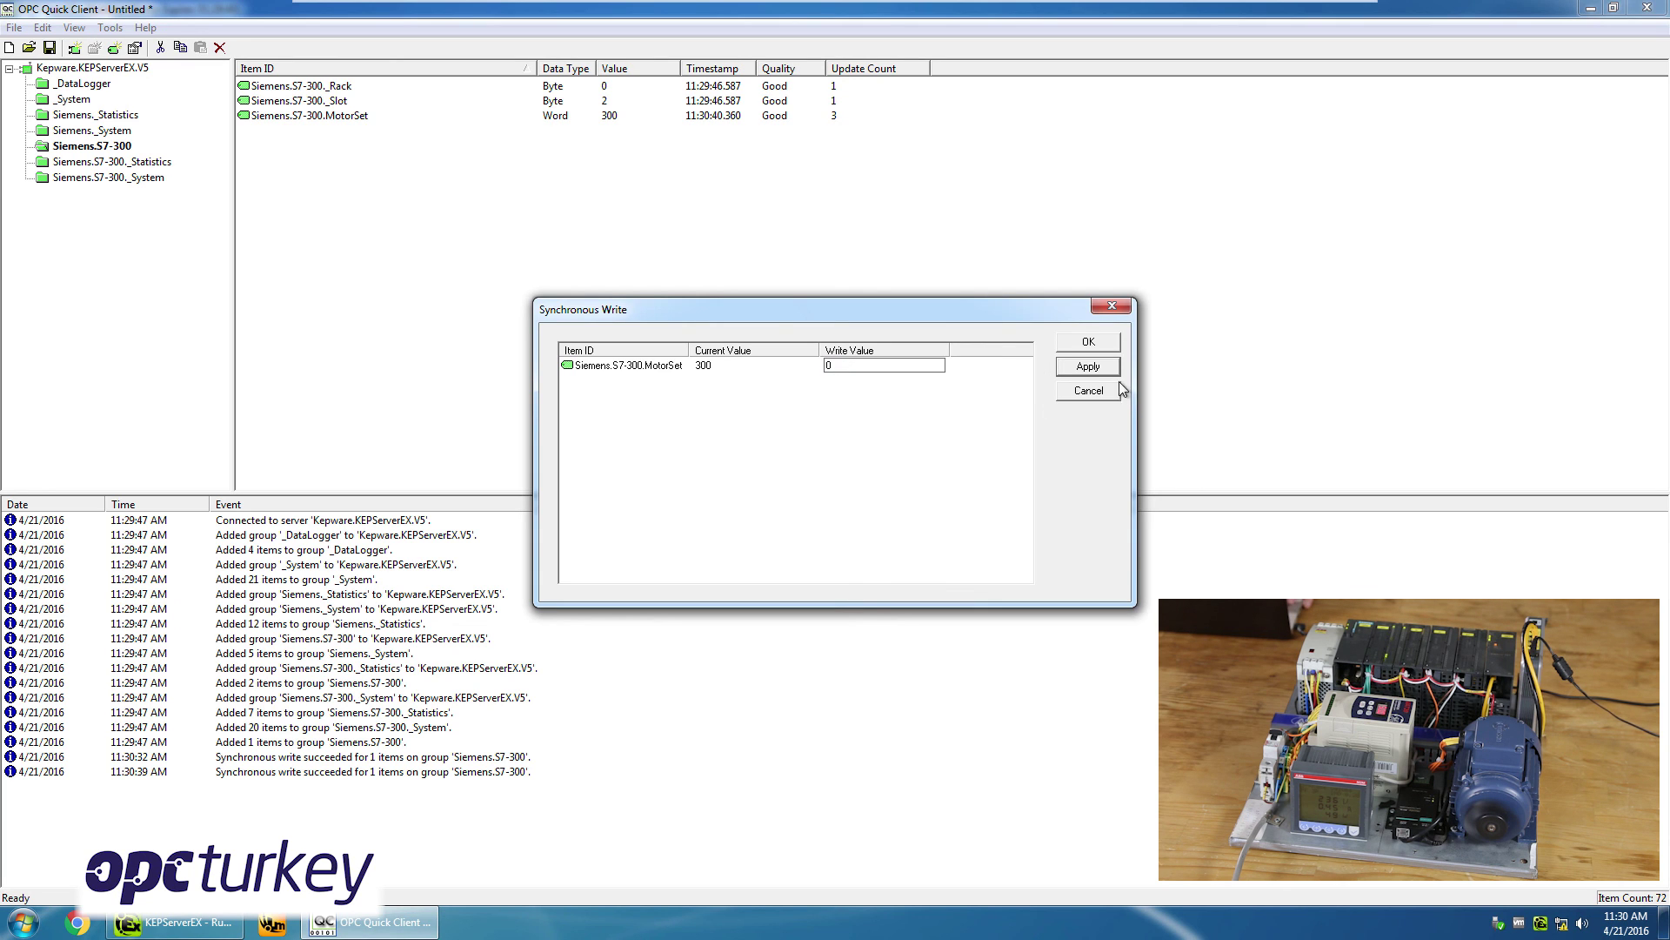
Write the value 0 to the MotorSet item and close the Synchronous Write dialog.
{"action": "left_click", "coordinate": [842, 366]}
{"action": "type", "text": "0"}
{"action": "key", "text": "Return"}
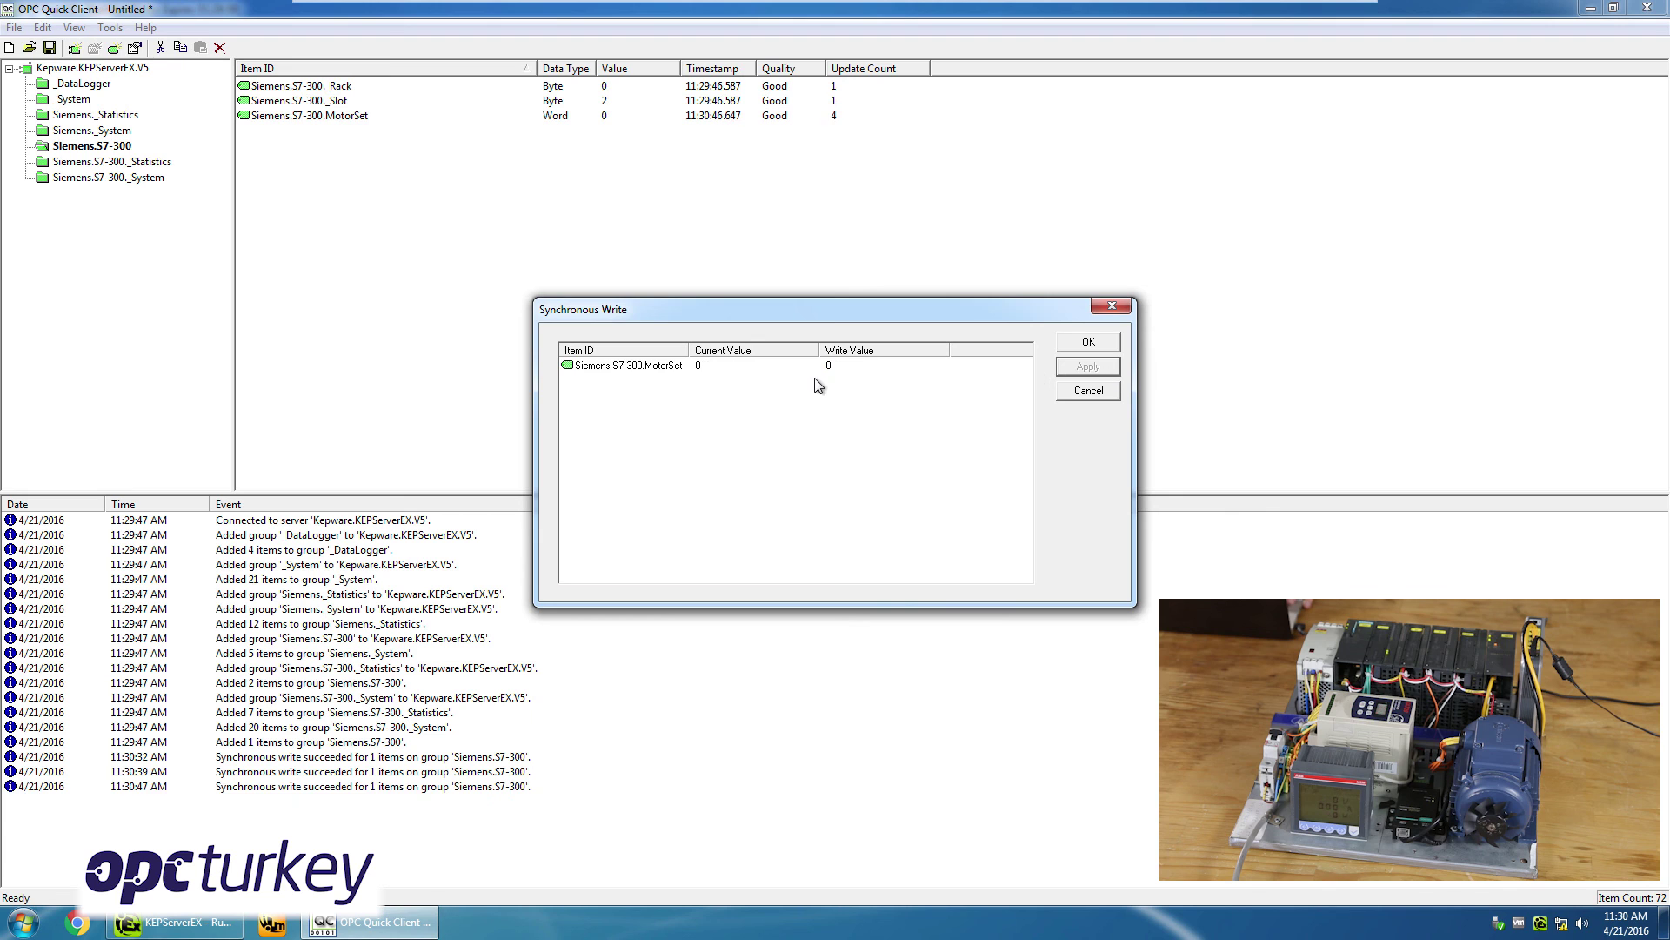
{"action": "left_click", "coordinate": [1088, 342]}
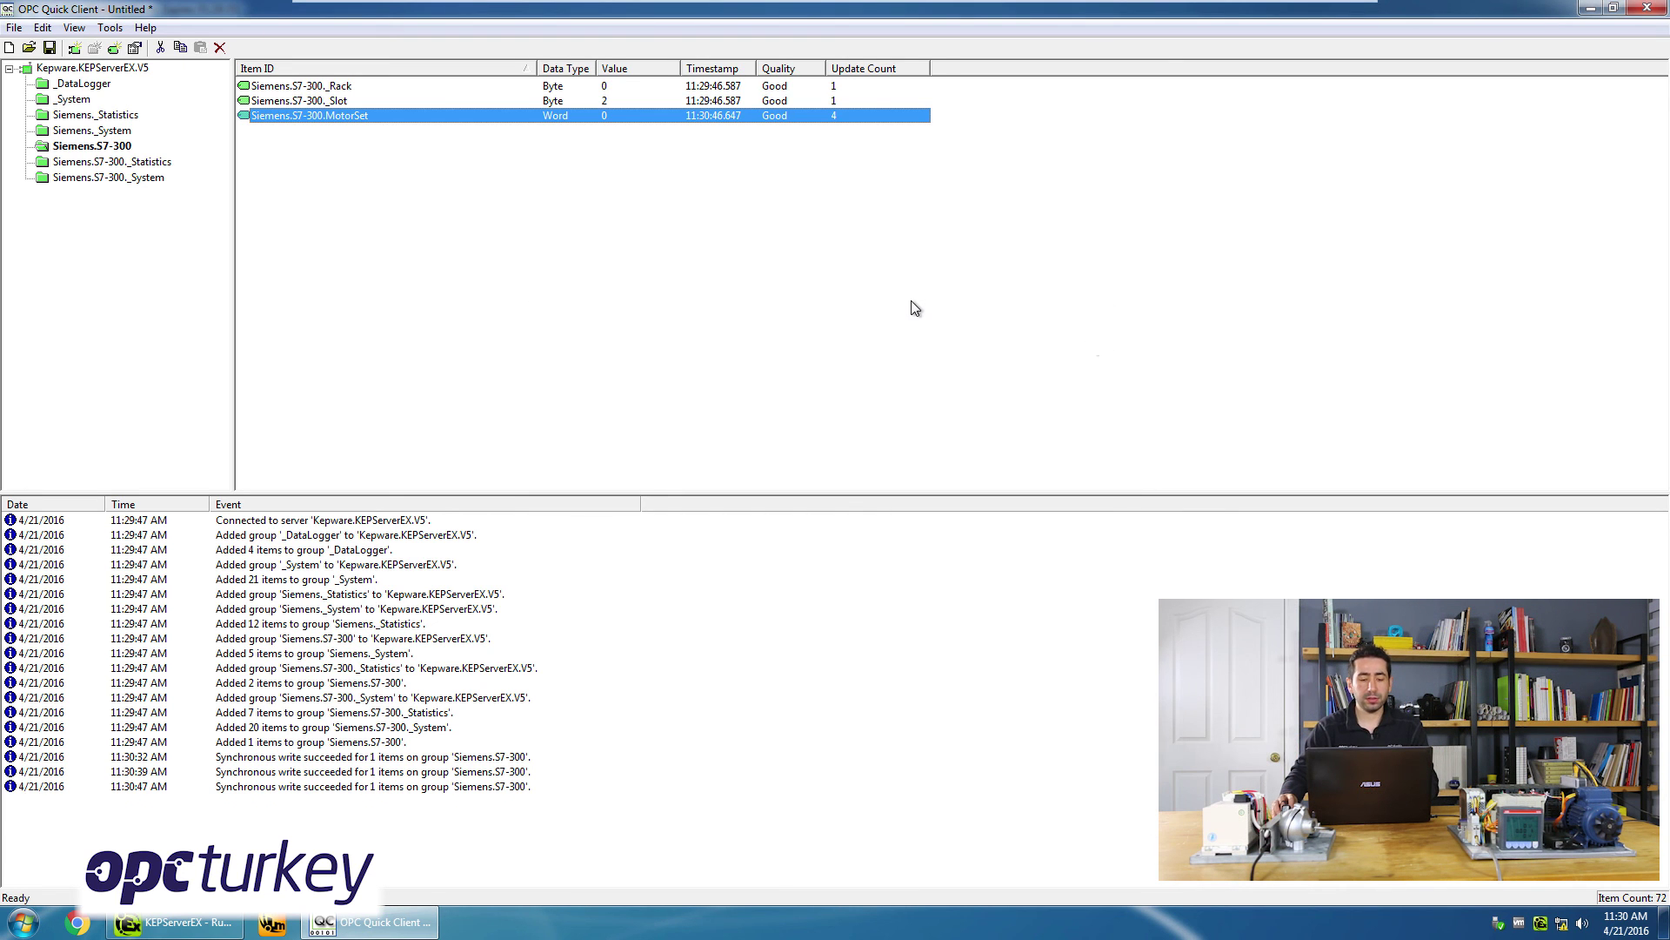